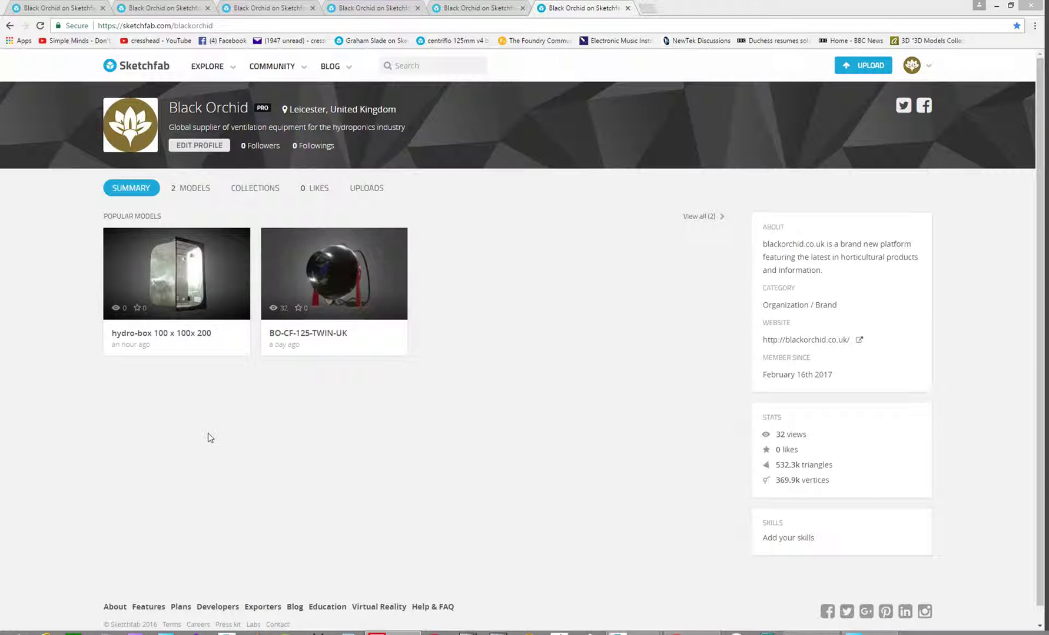
Step: Open the hydro-box 100 x 100x 200 model's 3D settings and go to its annotations
left_click(222, 287)
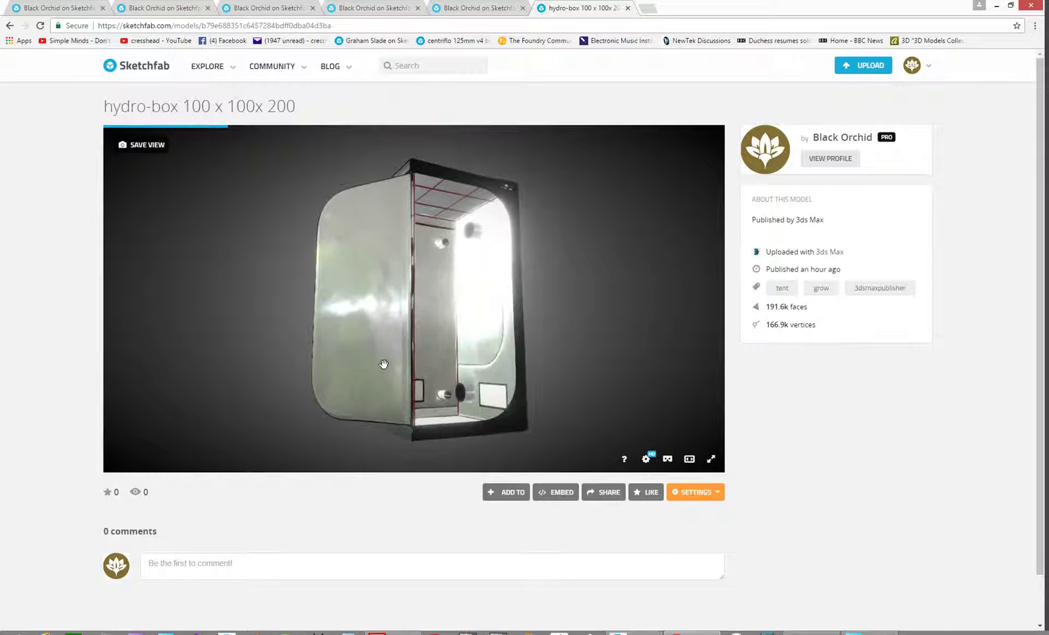
left_click(696, 494)
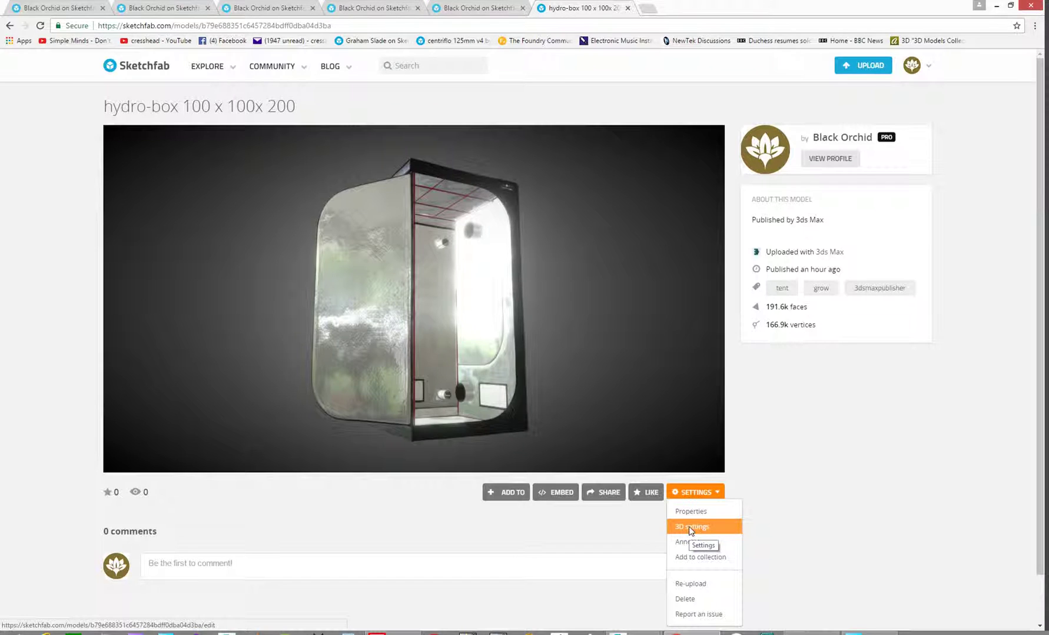
left_click(691, 529)
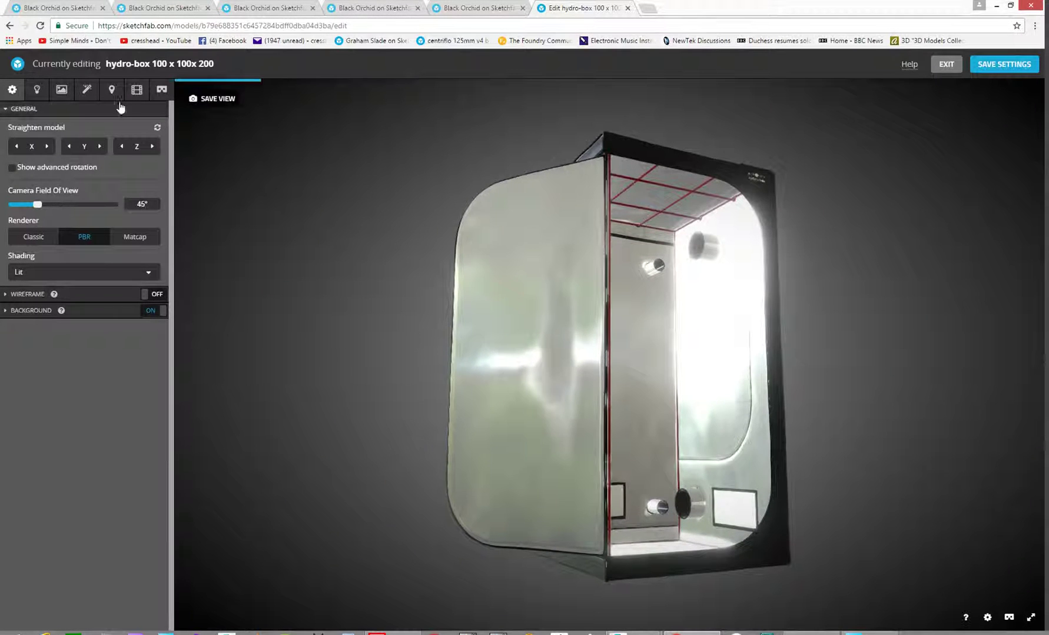
left_click(111, 91)
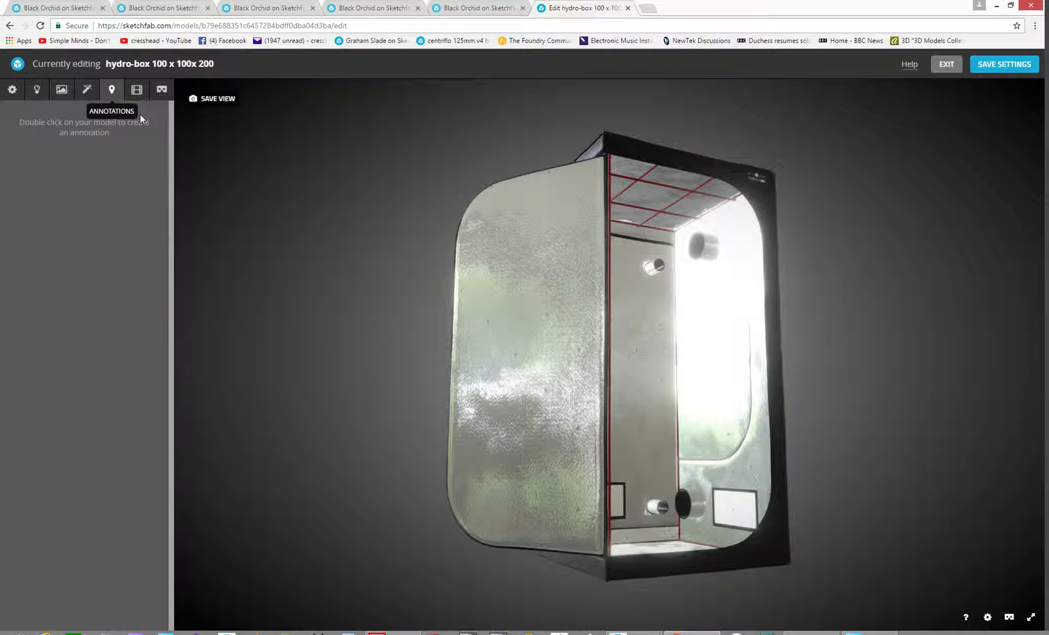
Step: Add an annotation on the upper side port titled "Dimensions" with the description "port size is 180 mm diameter"
left_click_drag(362, 156, 314, 178)
scroll(569, 222, "up", 3)
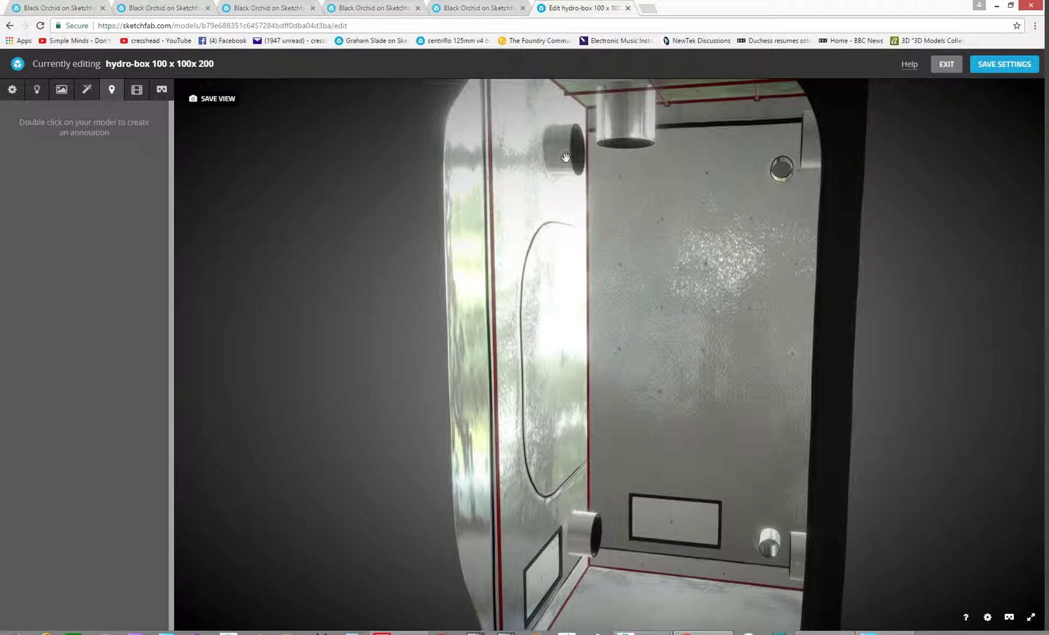
double_click(560, 143)
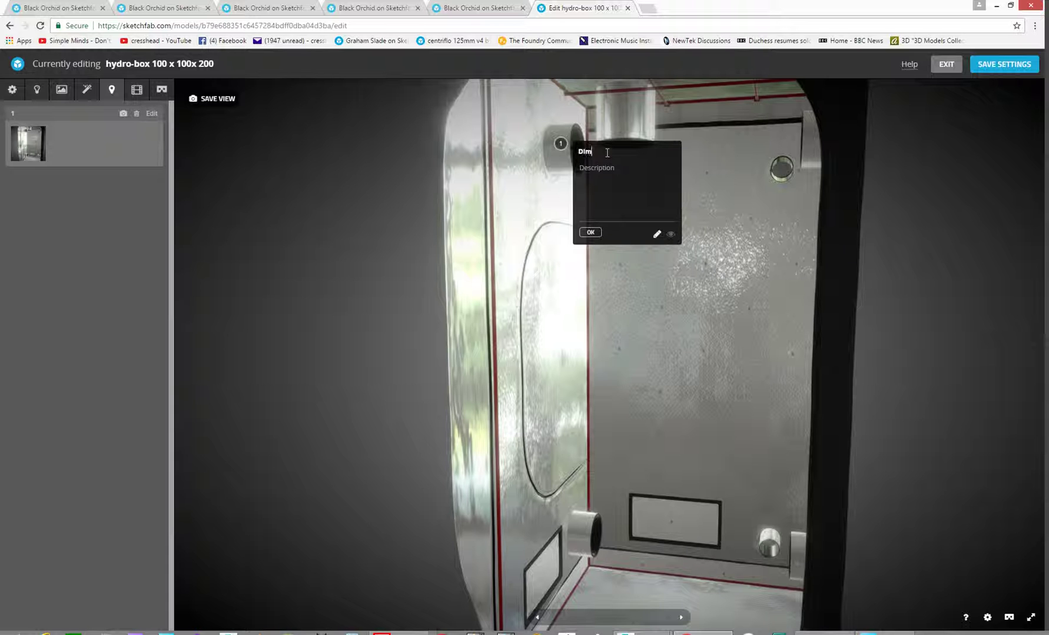
type("Dimensions")
type("po")
type("rt size is 180 mm diameter")
left_click(590, 232)
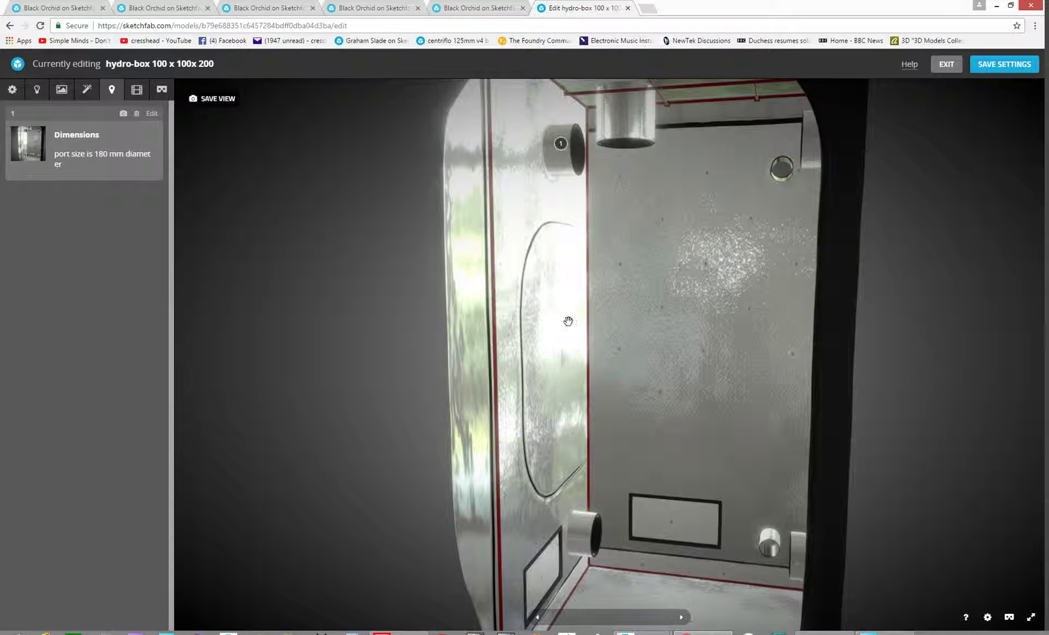
Step: Adjust the position of the Dimensions annotation's marker on the upper side port
left_click_drag(669, 293, 625, 172)
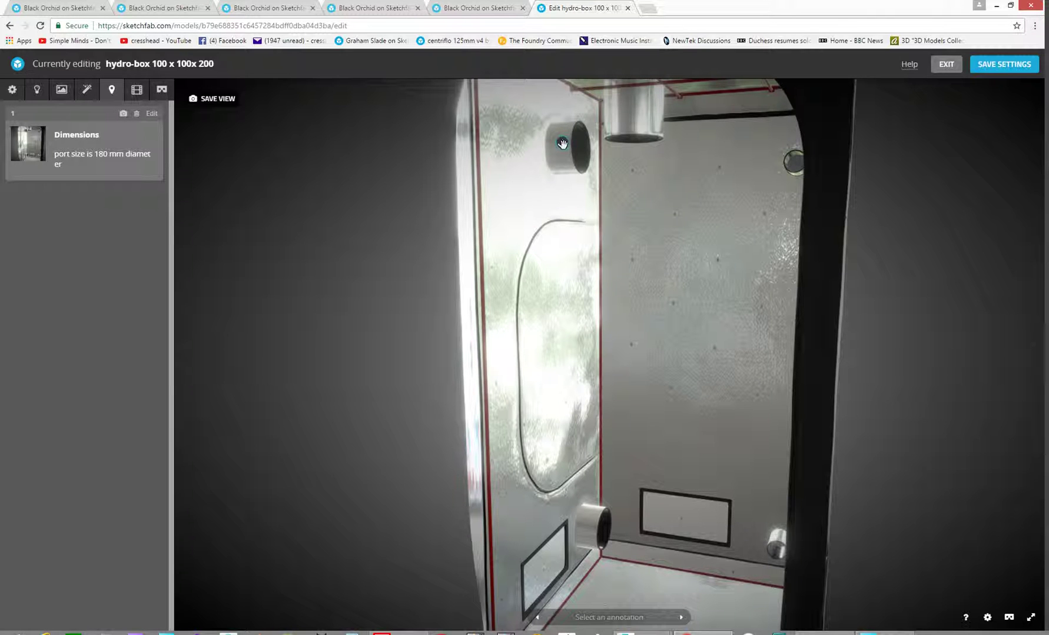
mouse_move(562, 144)
left_mouse_down()
mouse_move(546, 159)
mouse_move(539, 138)
mouse_move(563, 131)
mouse_move(564, 151)
left_mouse_up()
mouse_move(627, 211)
left_mouse_down()
mouse_move(595, 209)
mouse_move(609, 207)
left_mouse_up()
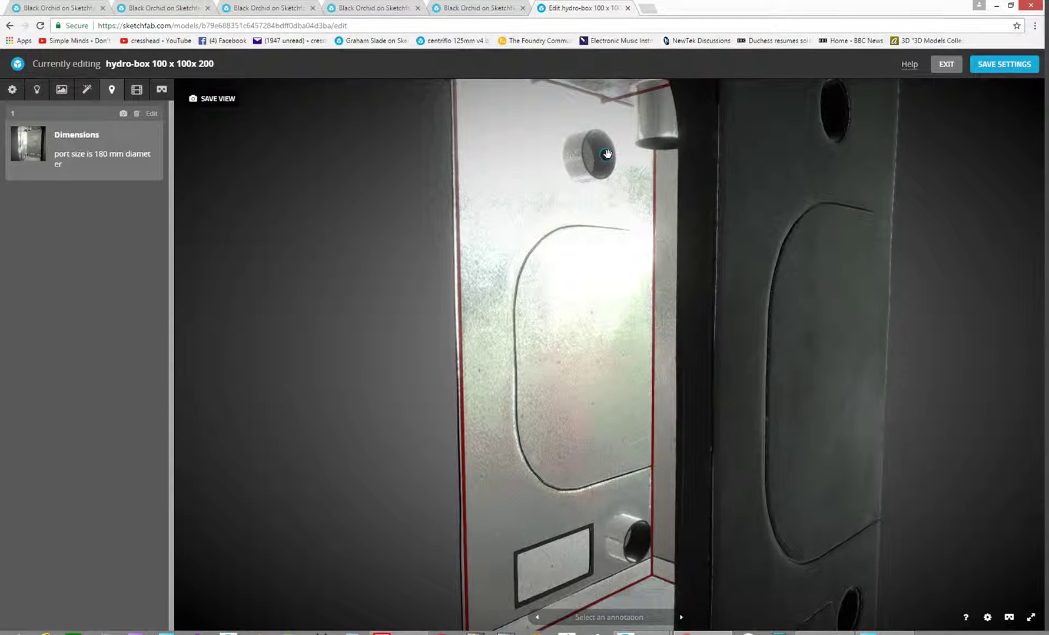
left_click_drag(604, 156, 592, 158)
Step: Add an annotation titled "Pocket" on the hydro-box logo panel at the tent's upper front corner
left_click_drag(580, 205, 719, 128)
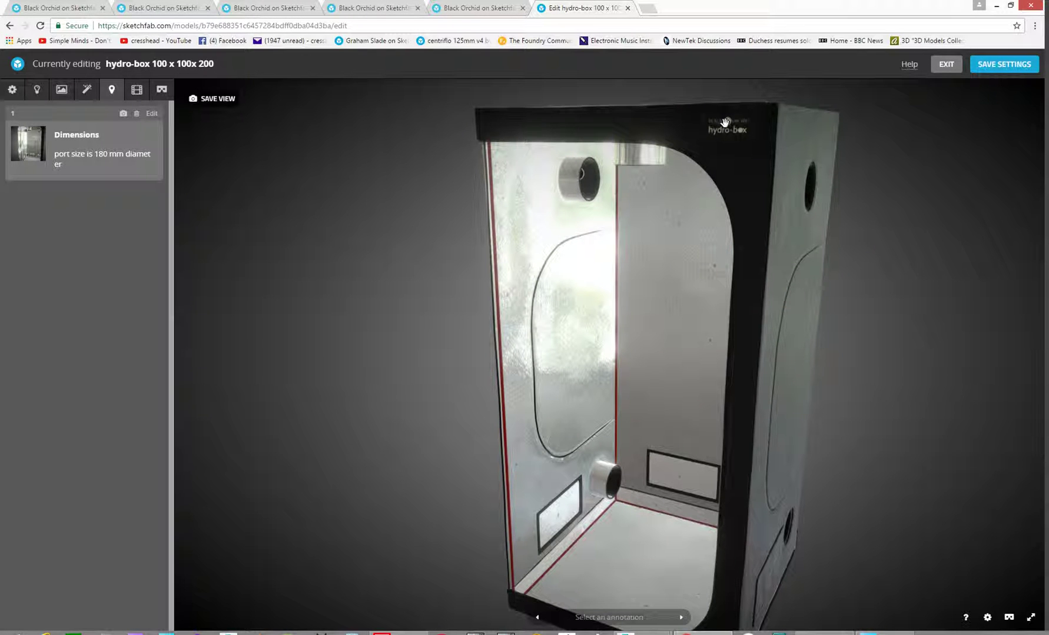
left_click(724, 122)
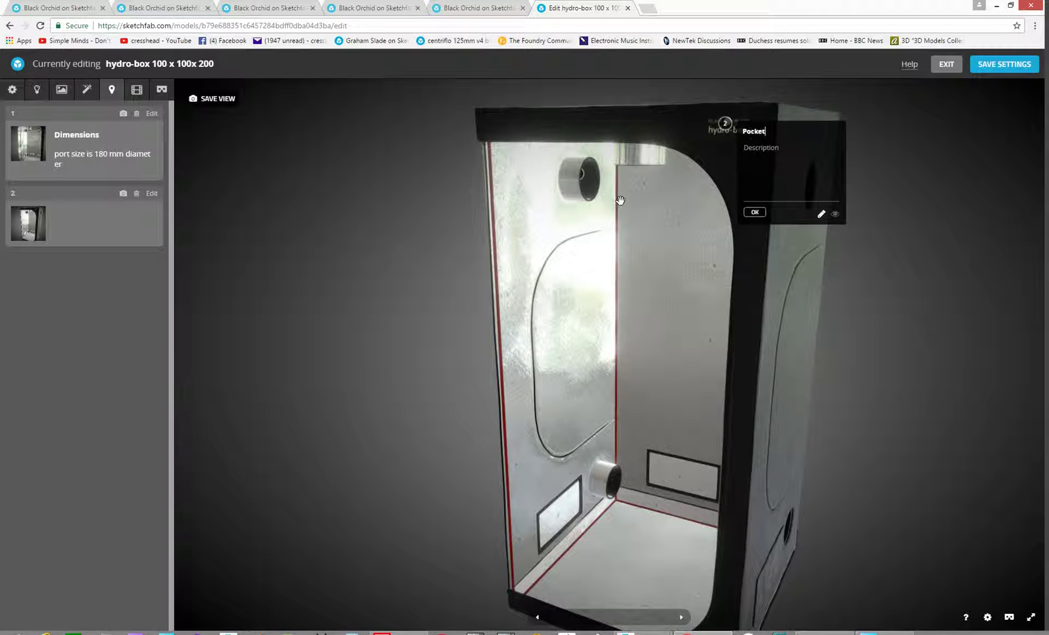
left_click(754, 212)
Step: Move the Pocket annotation's marker off the logo to the upper right corner of the logo panel
mouse_move(655, 181)
left_mouse_down()
mouse_move(665, 179)
mouse_move(638, 164)
mouse_move(644, 183)
left_mouse_up()
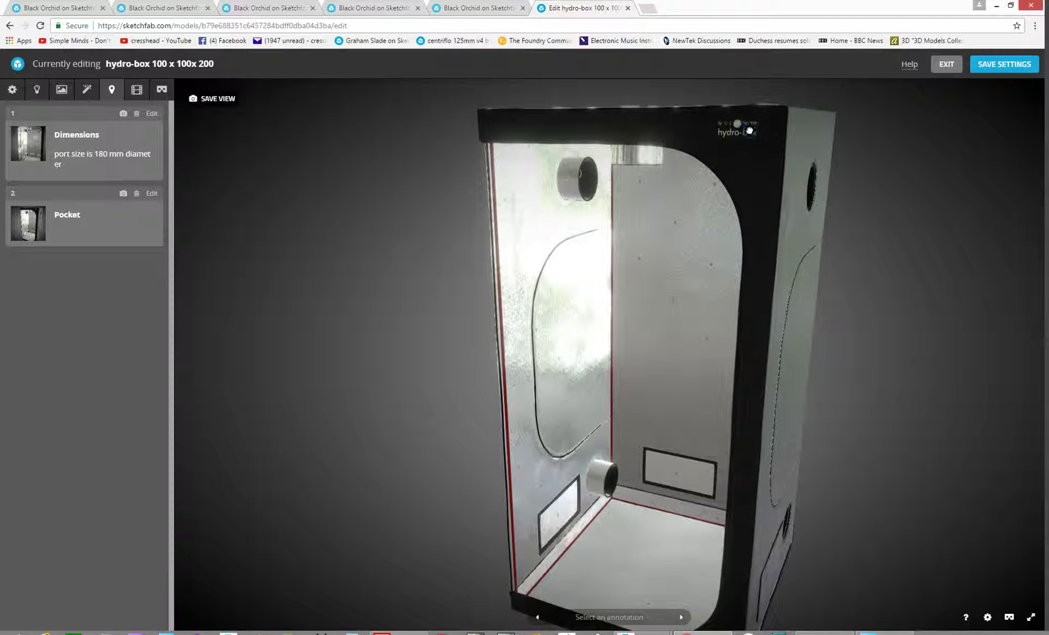
scroll(735, 121, "up", 4)
right_click_drag(728, 117, 660, 241)
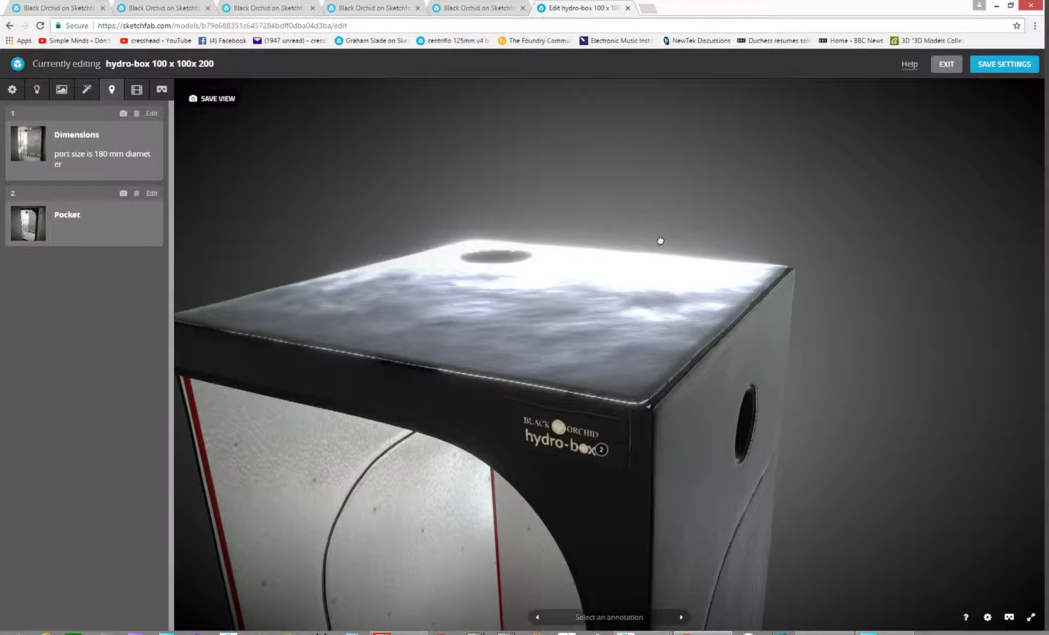
left_click_drag(660, 242, 695, 297)
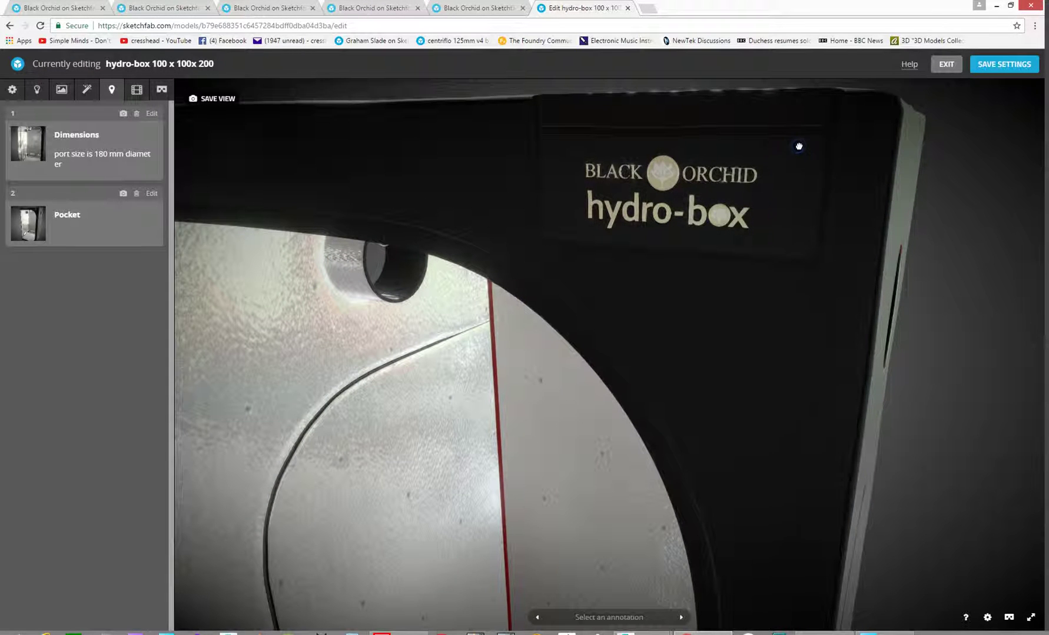
left_click_drag(547, 271, 569, 244)
scroll(601, 236, "down", 4)
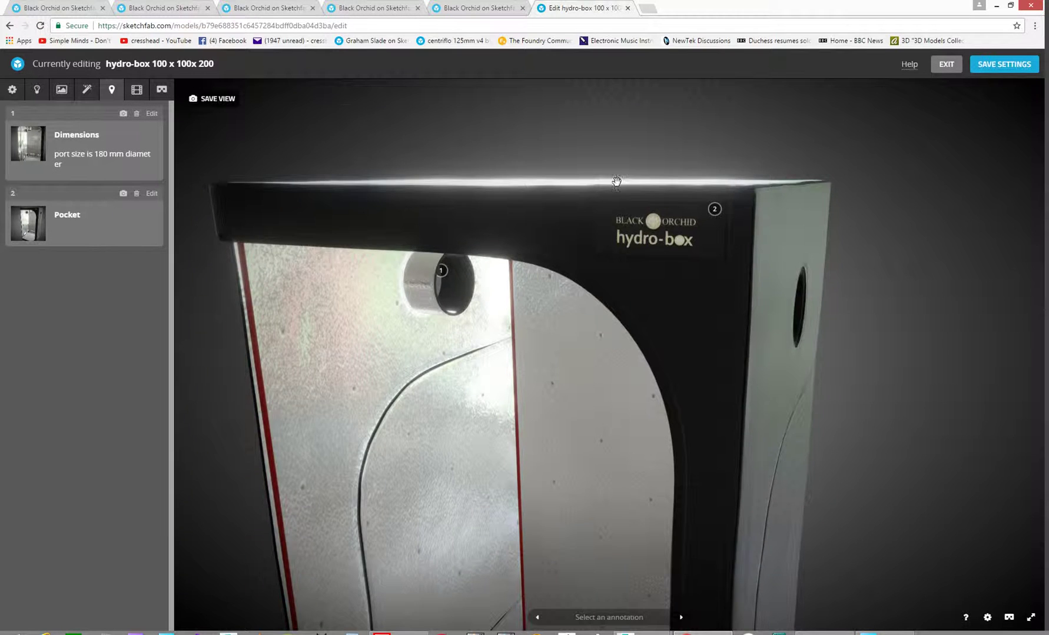
Step: Save a closer view of the tent's upper front corner as the Pocket annotation's camera view
scroll(616, 181, "up", 3)
left_click_drag(615, 181, 601, 208)
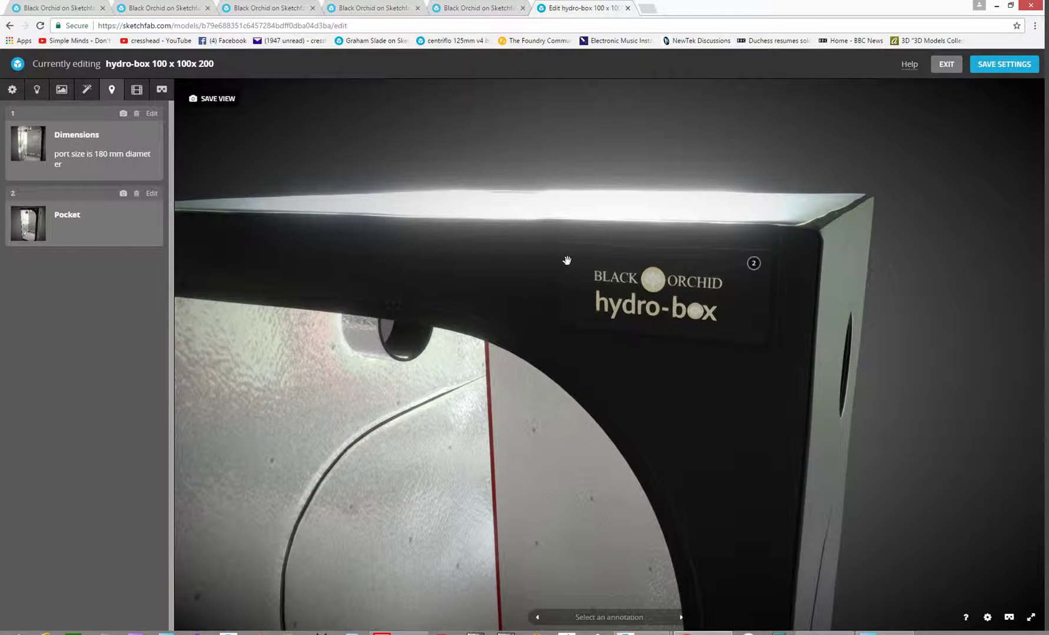
left_click_drag(545, 264, 543, 263)
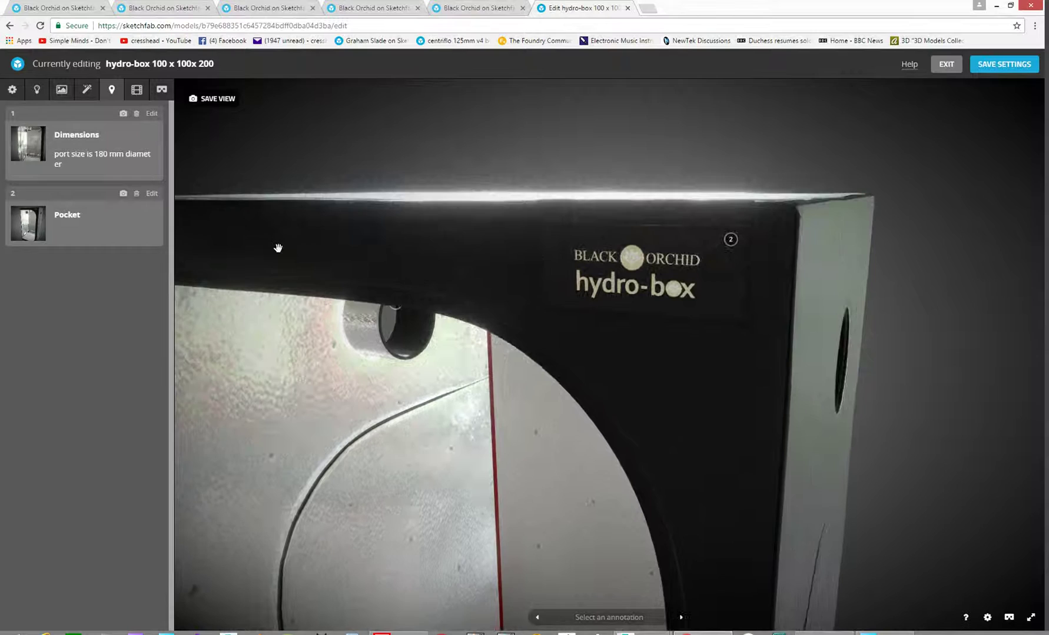
left_click(123, 194)
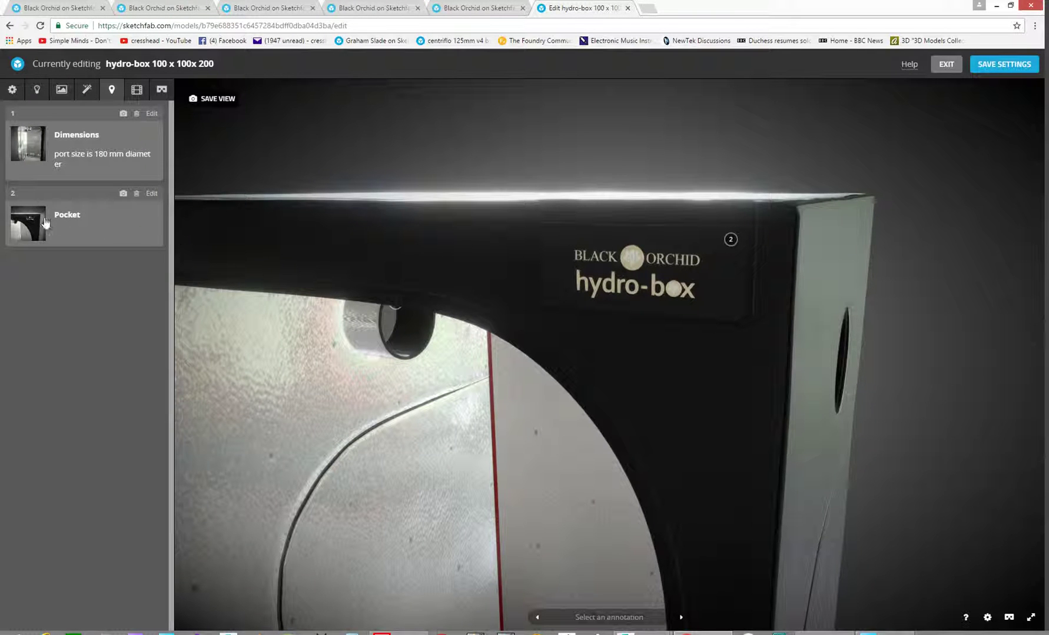
Step: Update the Pocket annotation's camera view to a tight close-up of the Black Orchid hydro-box logo panel
left_click_drag(533, 234, 601, 322)
left_click_drag(566, 470, 578, 412)
left_click_drag(662, 312, 657, 339)
scroll(653, 336, "up", 5)
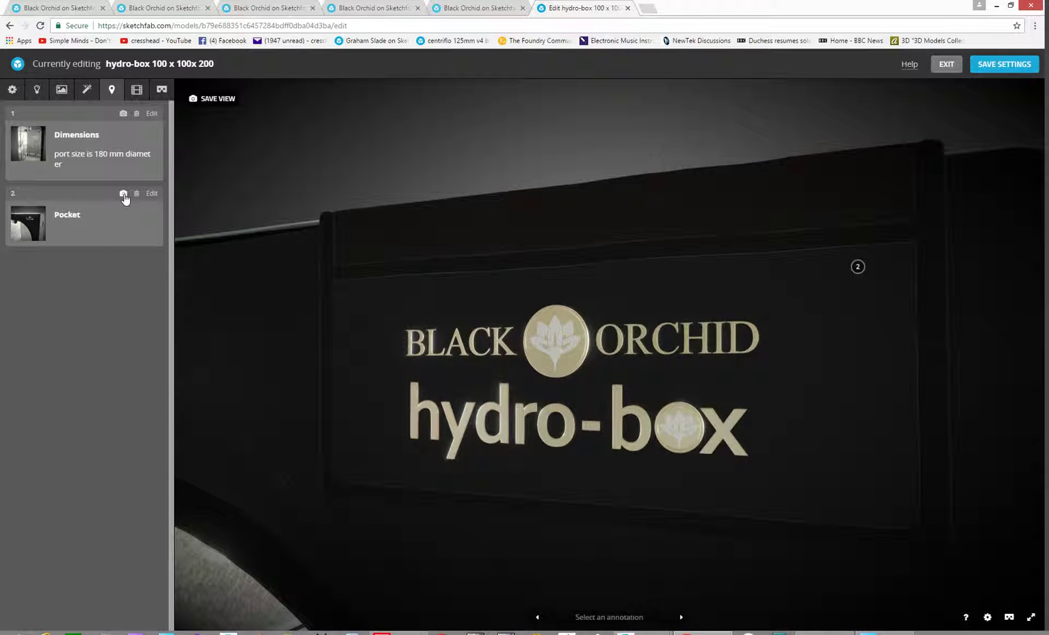
left_click(123, 195)
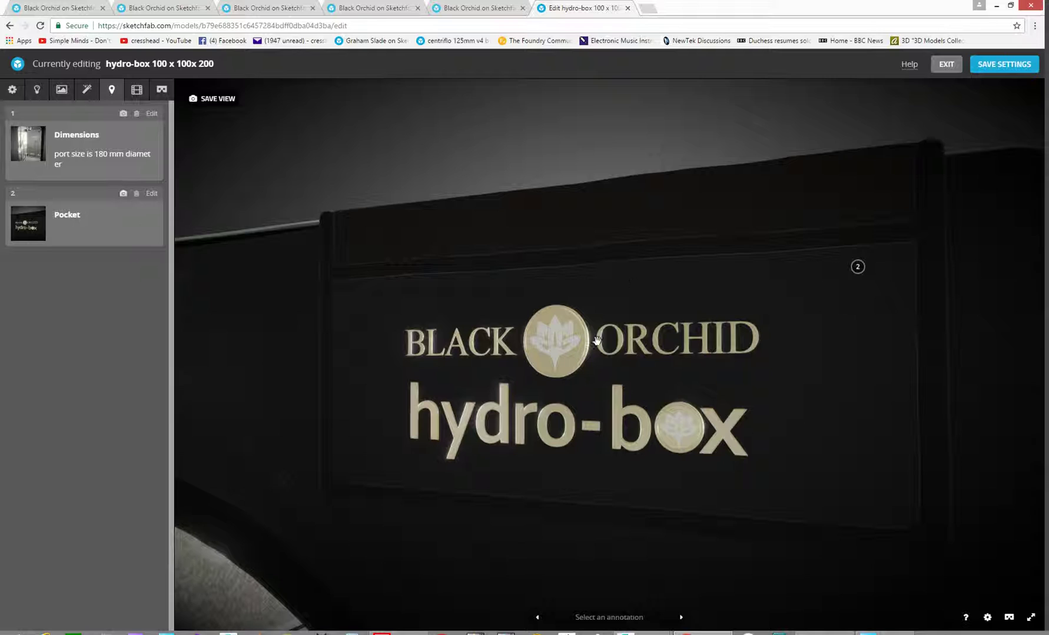
Step: Update the Dimensions annotation's camera view to a close-up of the upper side port inside the tent
right_click_drag(438, 294, 553, 278)
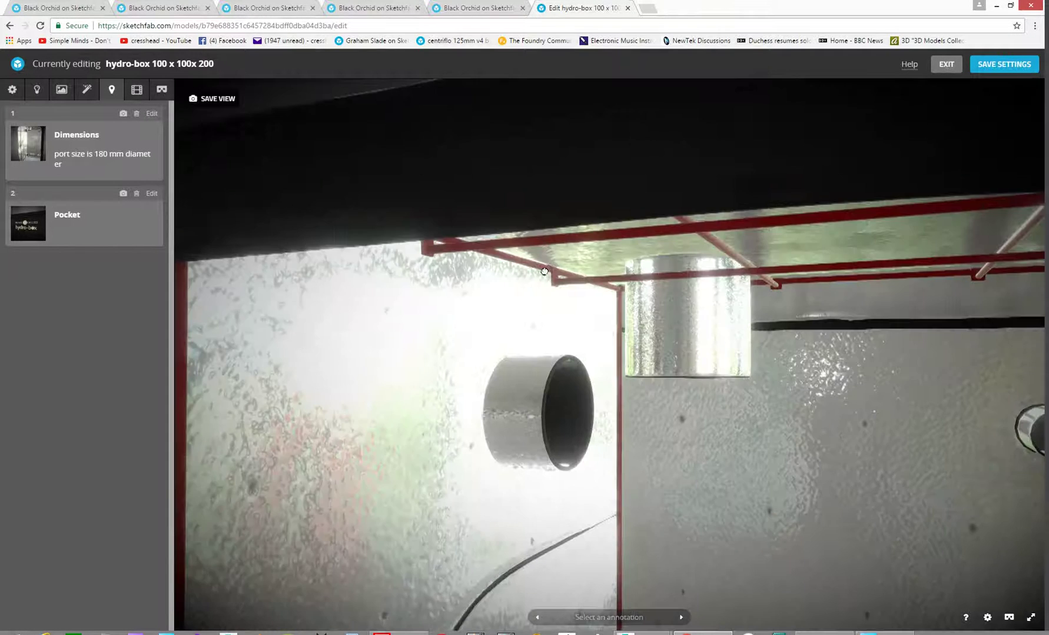
left_click(82, 149)
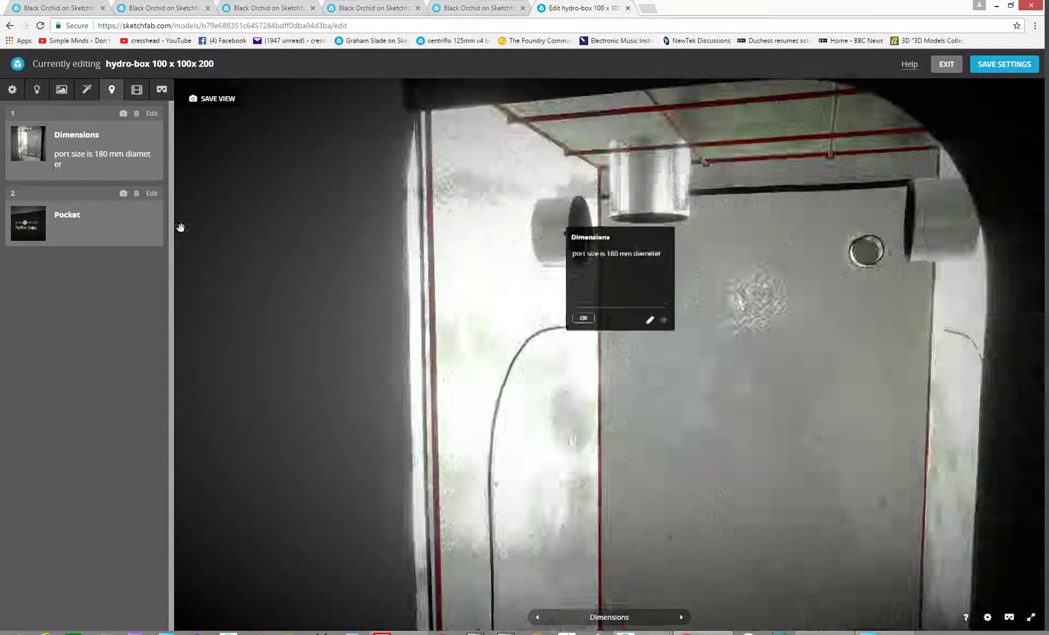
scroll(550, 145, "up", 3)
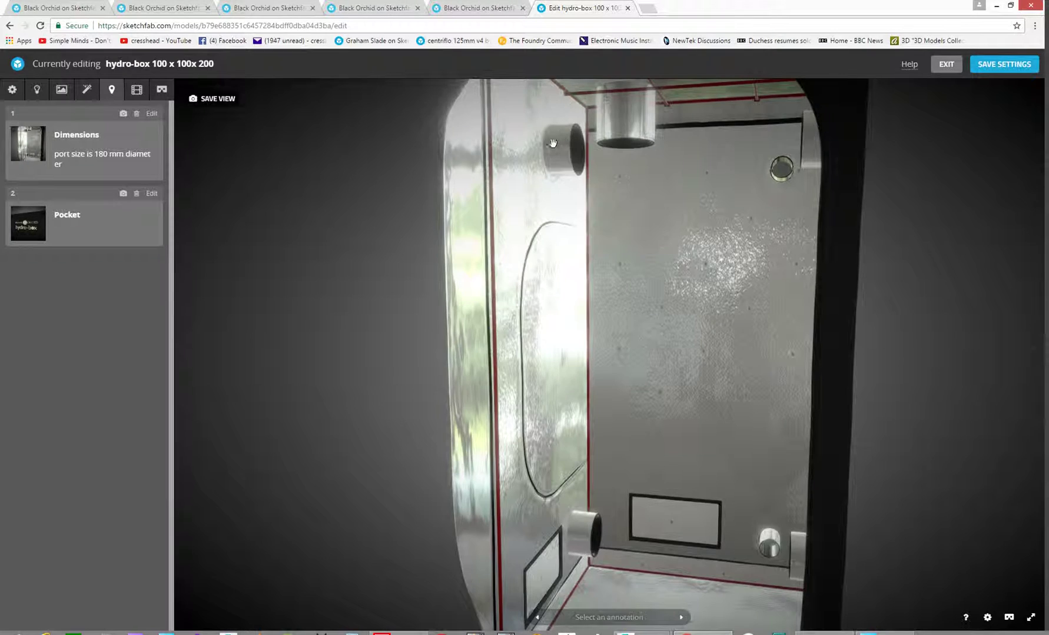
right_click_drag(546, 133, 562, 216)
scroll(562, 217, "up", 2)
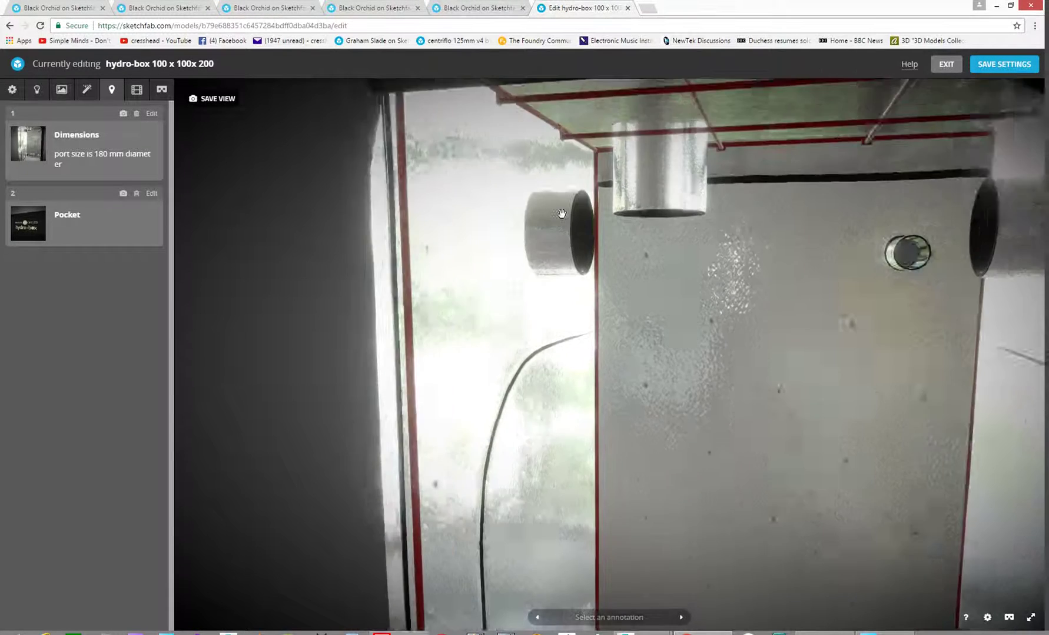
mouse_move(601, 250)
left_mouse_down()
mouse_move(583, 251)
mouse_move(572, 270)
mouse_move(610, 265)
left_mouse_up()
scroll(582, 252, "down", 2)
scroll(556, 192, "up", 1)
right_click_drag(556, 191, 541, 232)
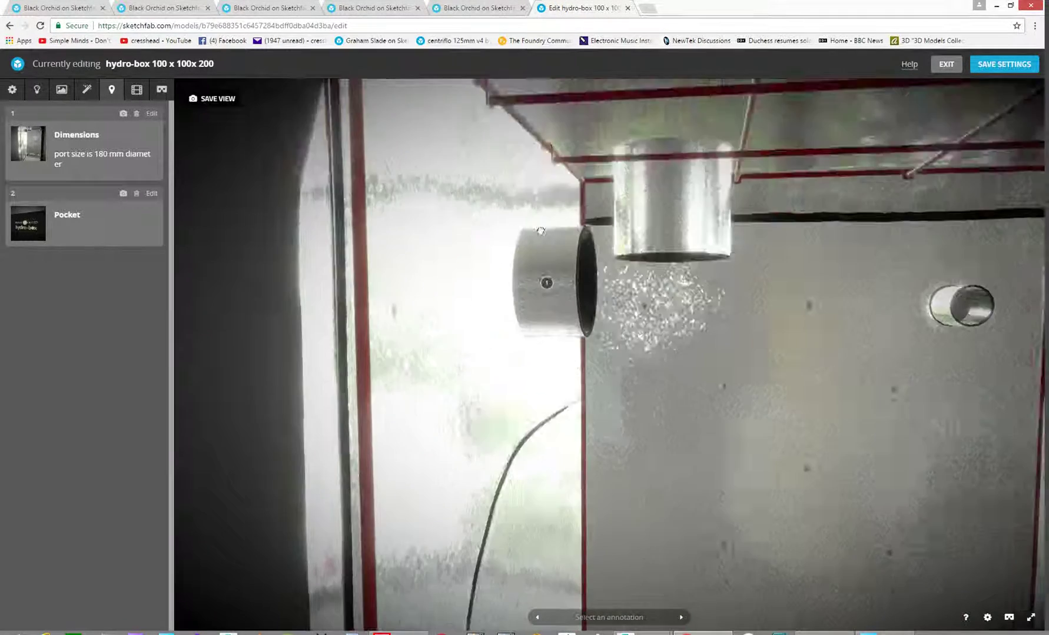
scroll(536, 222, "up", 1)
left_click_drag(639, 306, 535, 291)
scroll(600, 300, "up", 5)
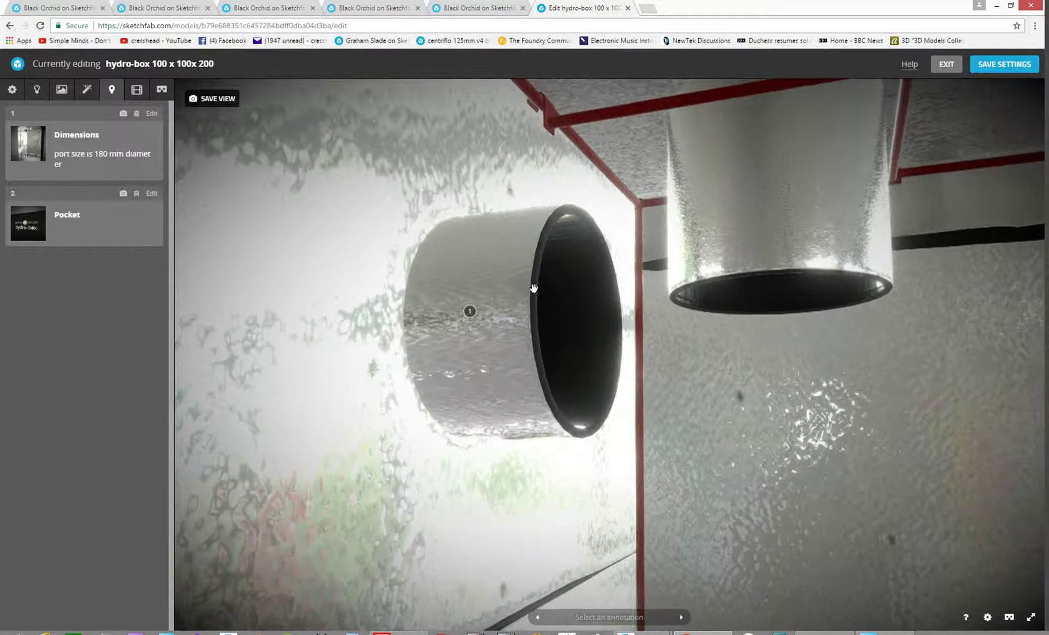
left_click(123, 114)
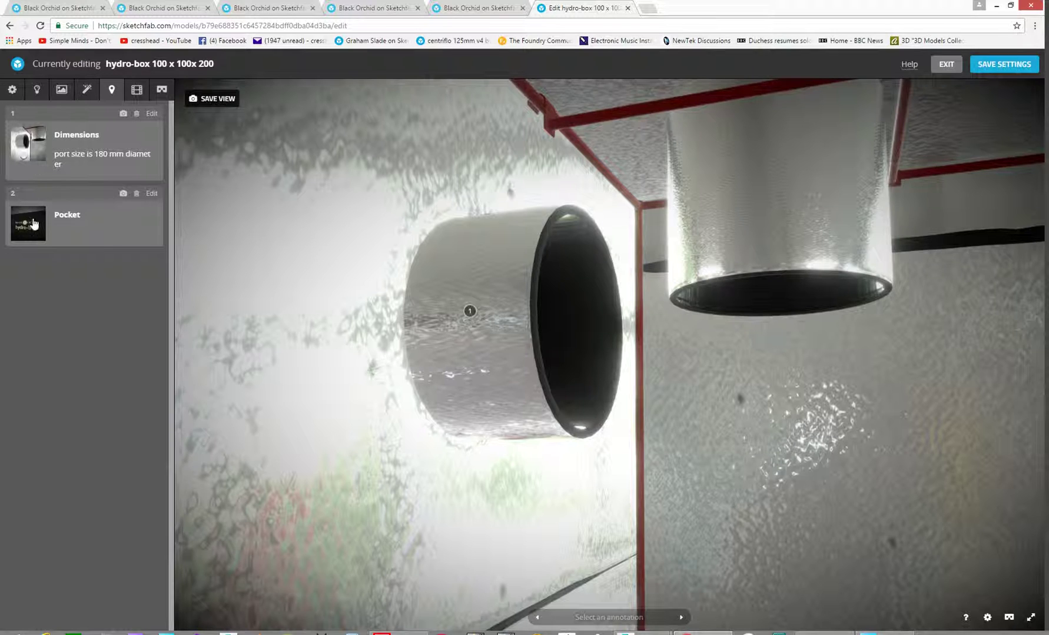
Step: Add a third annotation titled "Wide door" on the door in the tent's outer side wall
scroll(506, 312, "down", 10)
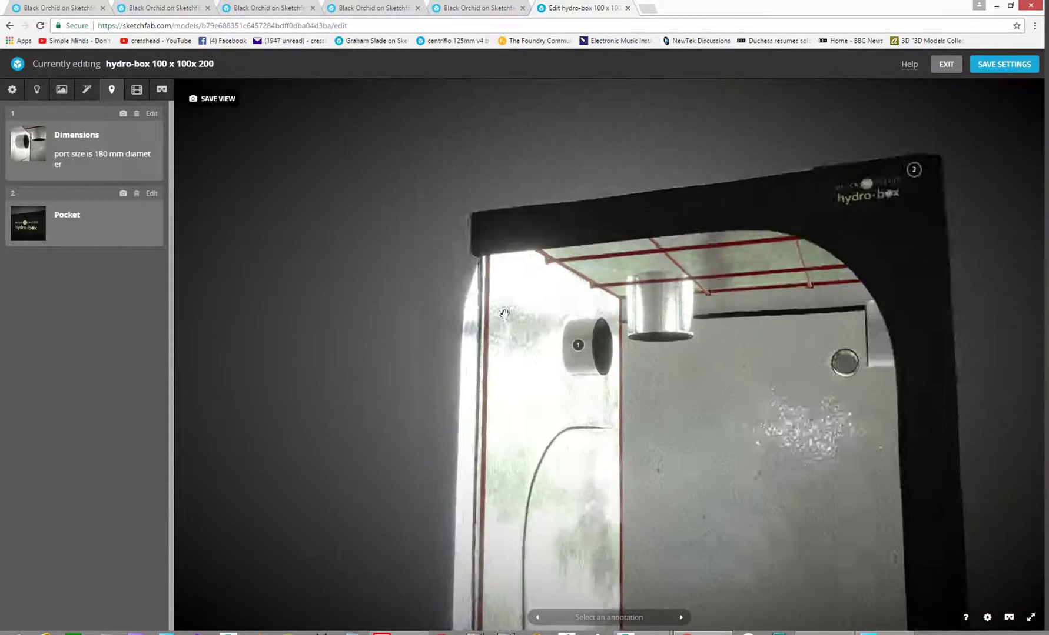
mouse_move(695, 356)
left_mouse_down()
mouse_move(643, 306)
mouse_move(658, 381)
mouse_move(609, 412)
mouse_move(631, 403)
mouse_move(632, 387)
mouse_move(646, 444)
left_mouse_up()
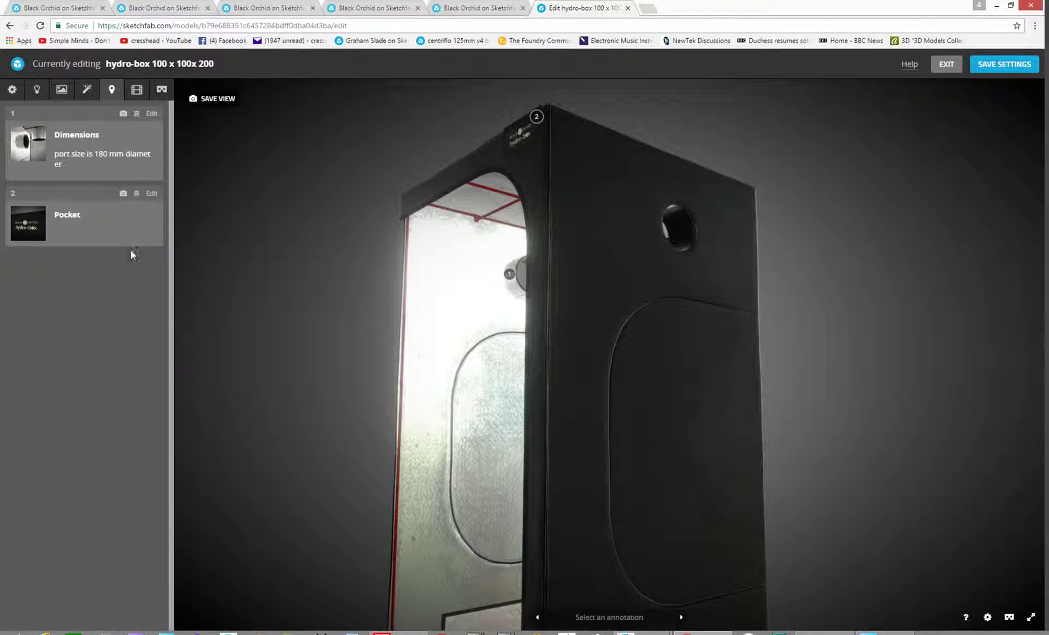
double_click(668, 428)
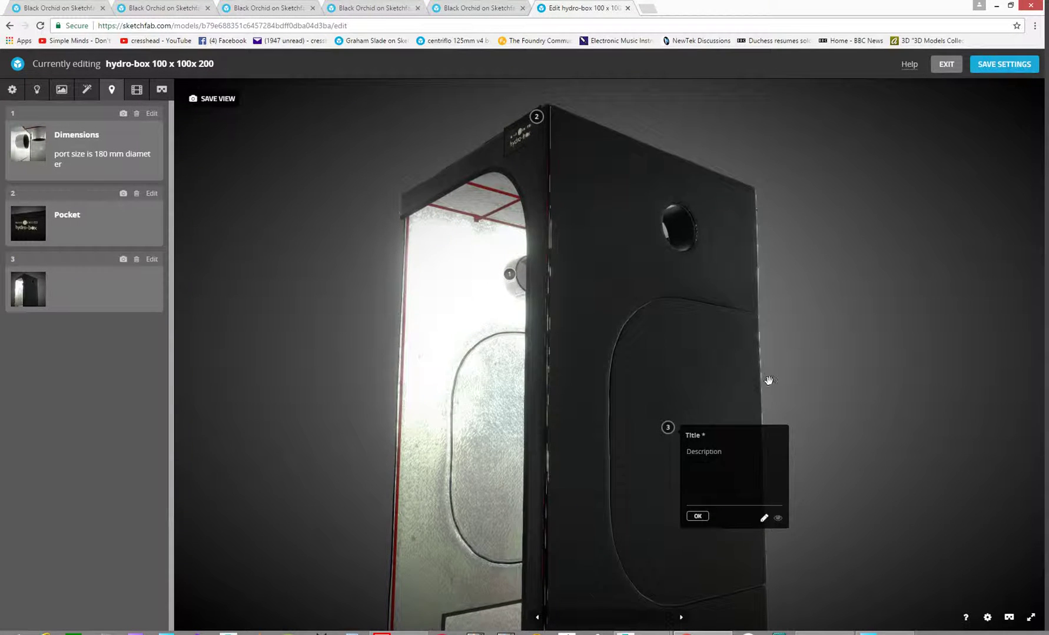
mouse_move(771, 376)
left_mouse_down()
mouse_move(757, 378)
mouse_move(773, 381)
left_mouse_up()
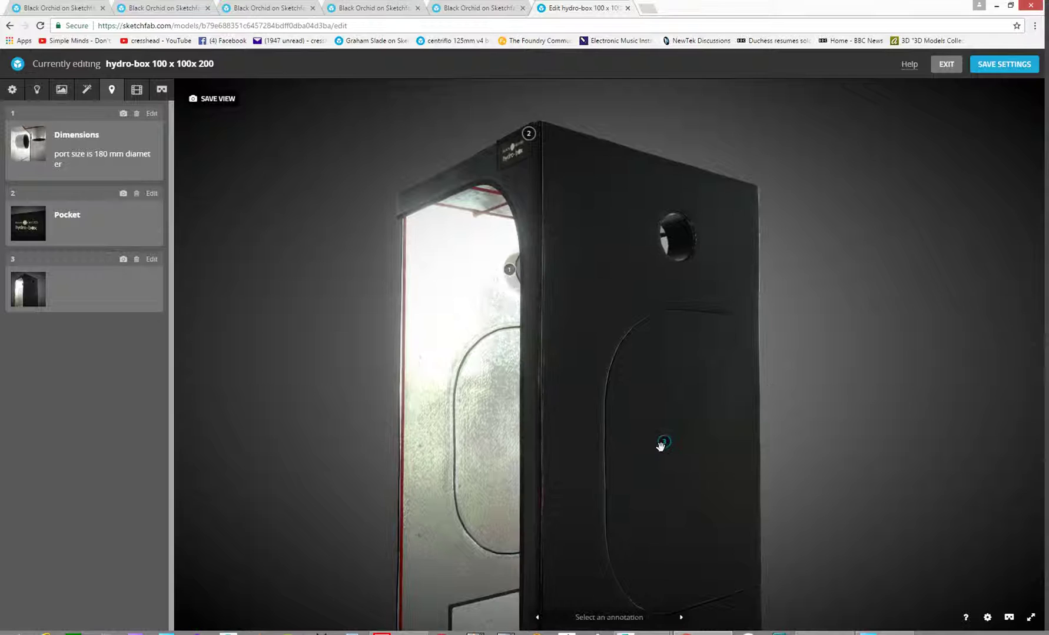
left_click(88, 283)
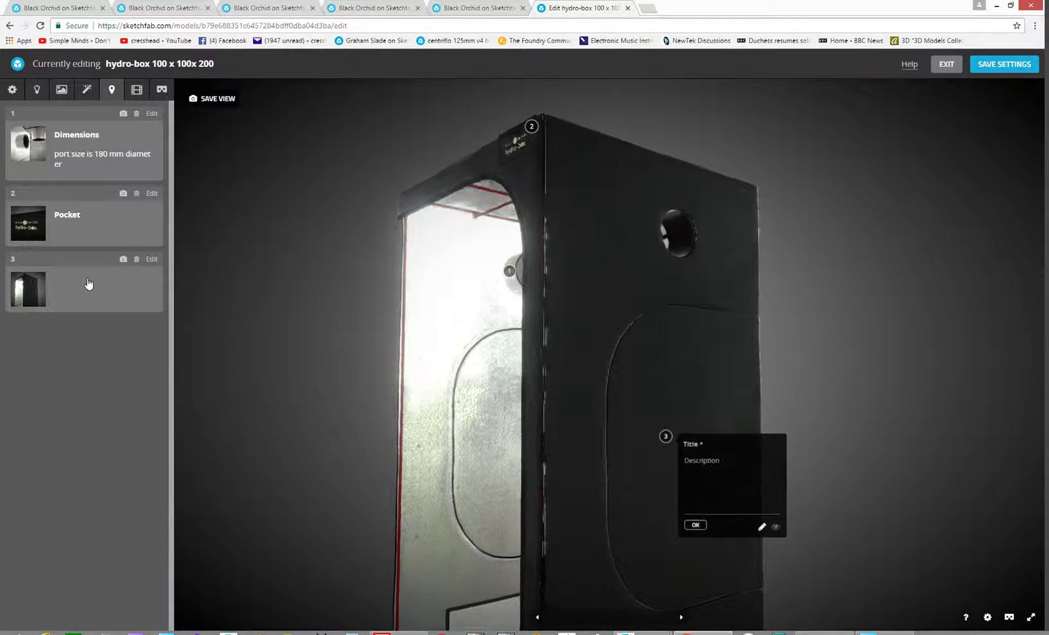
left_click(700, 435)
type("Wid")
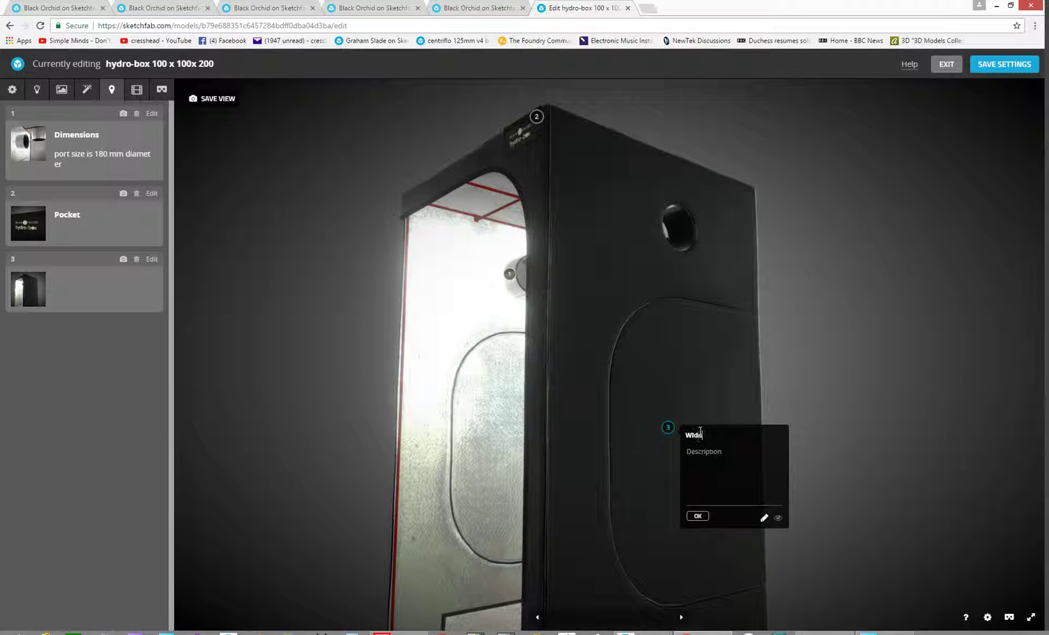
type("e door")
left_click(696, 517)
Step: Update the Wide door annotation's camera view to a closer framing of the side door
right_click_drag(672, 407, 663, 397)
scroll(662, 398, "up", 4)
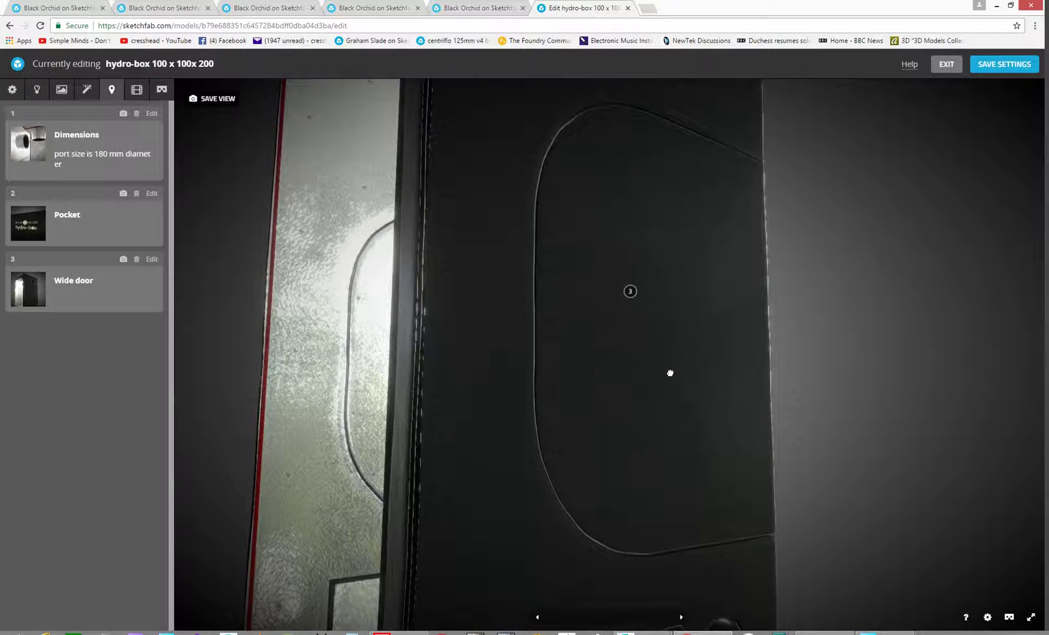
left_click(123, 261)
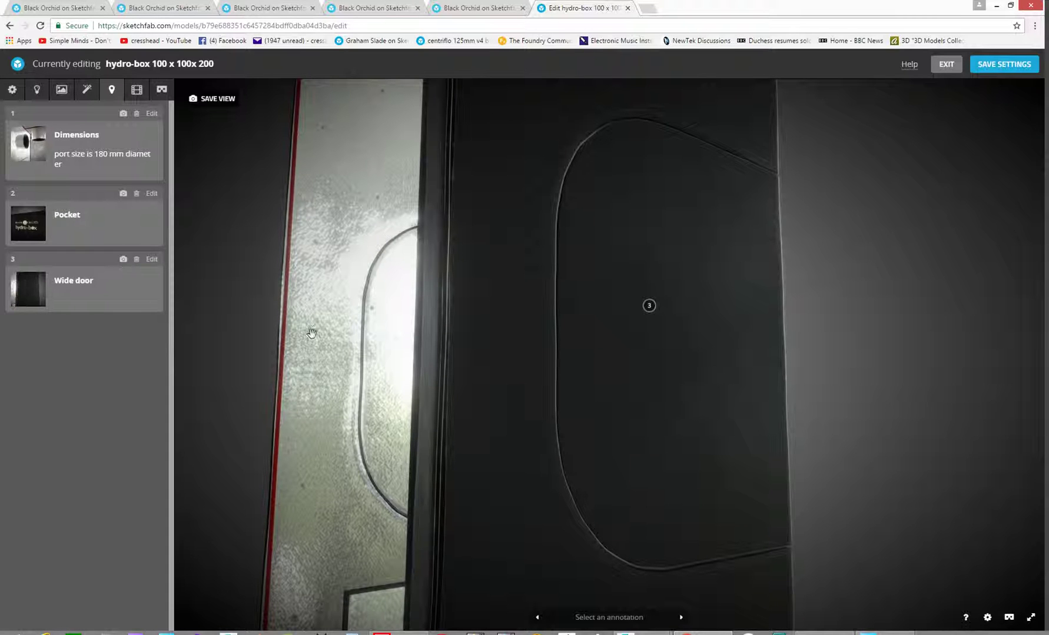
Step: Open the tent model's VR settings and compare the character's height with the tent from the side
left_click_drag(521, 411, 548, 428)
scroll(547, 428, "down", 5)
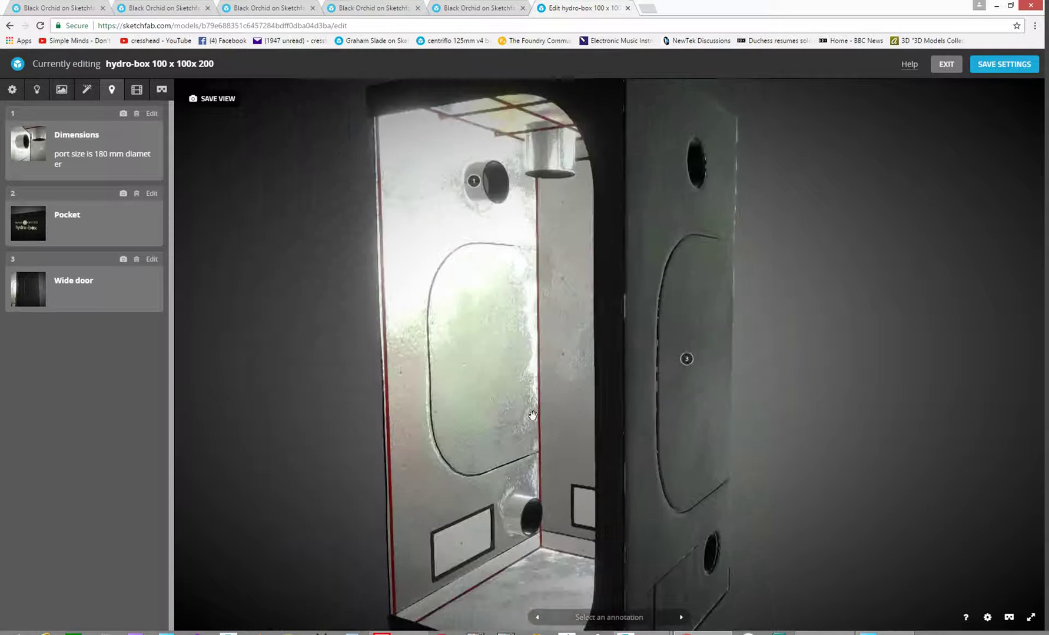
left_click_drag(486, 400, 549, 446)
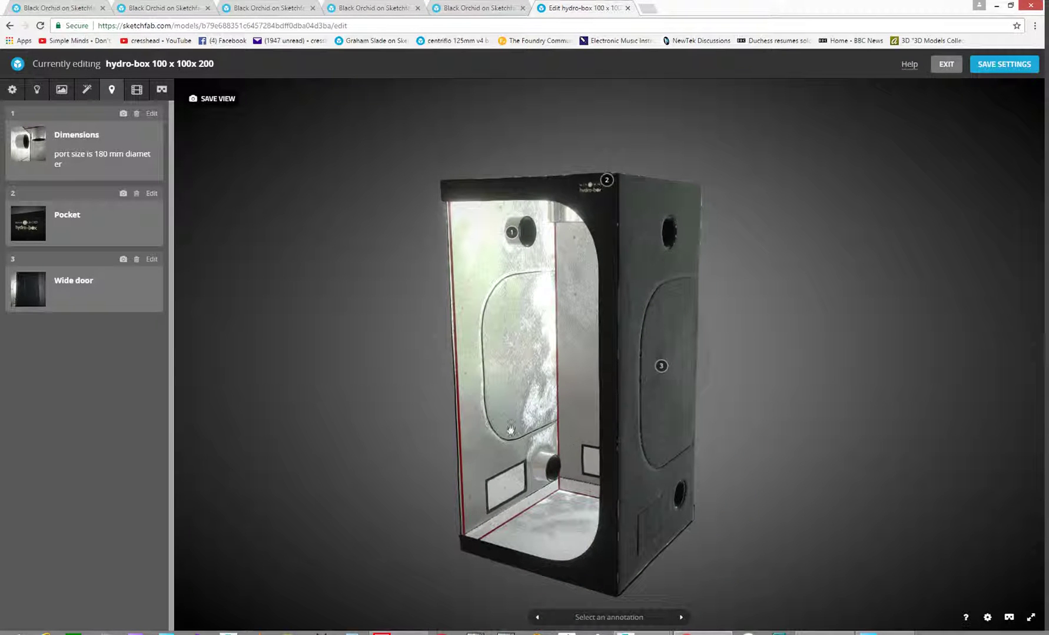
left_click(162, 92)
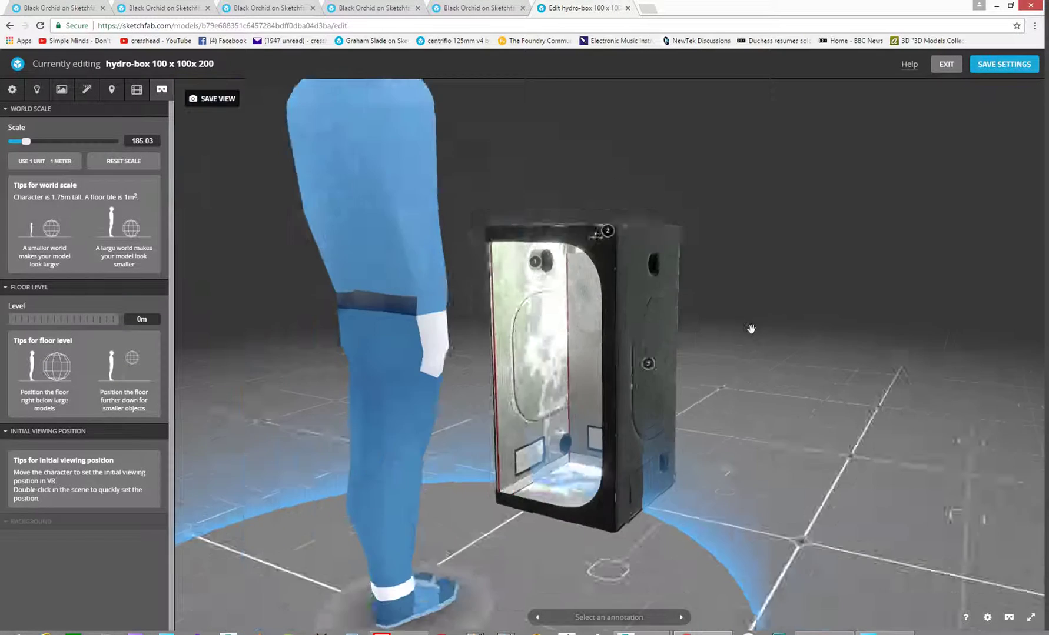
left_click_drag(666, 349, 677, 349)
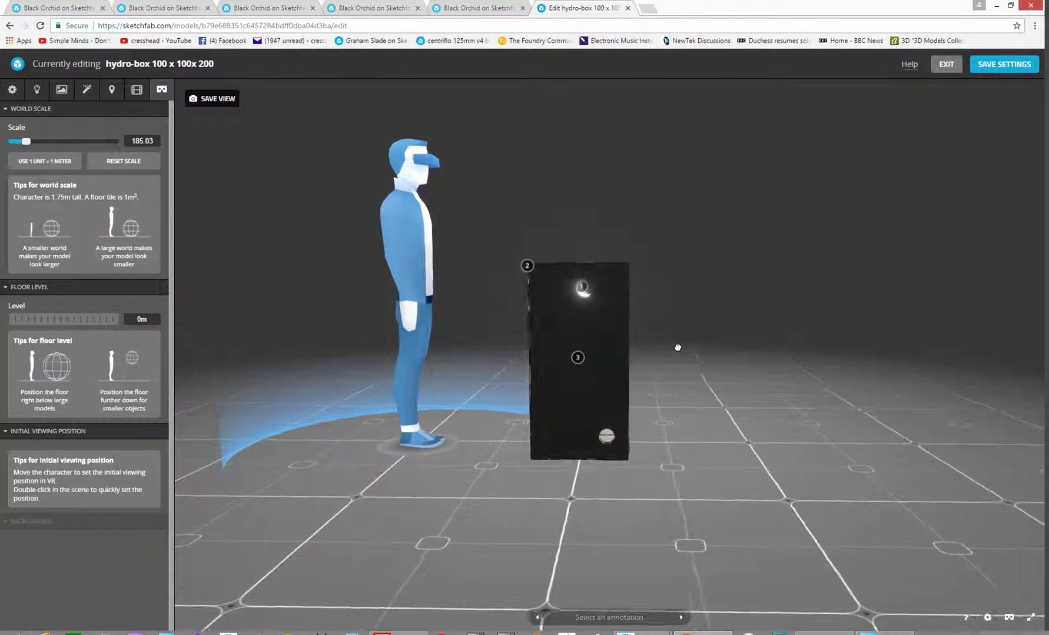
left_click_drag(436, 370, 471, 393)
scroll(479, 363, "up", 2)
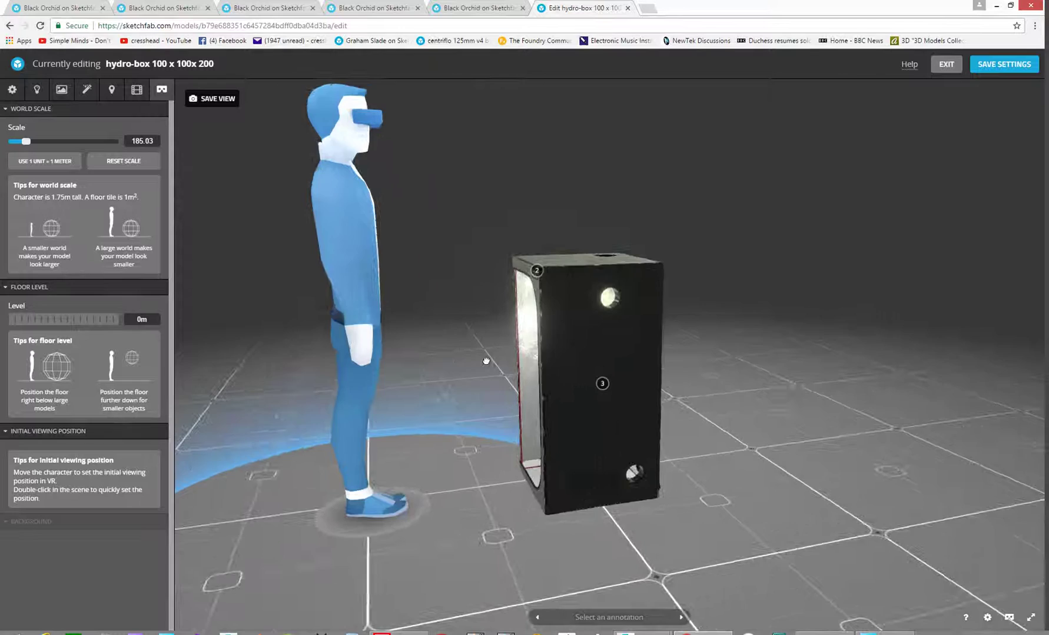
right_click_drag(484, 360, 511, 402)
left_click_drag(522, 402, 512, 388)
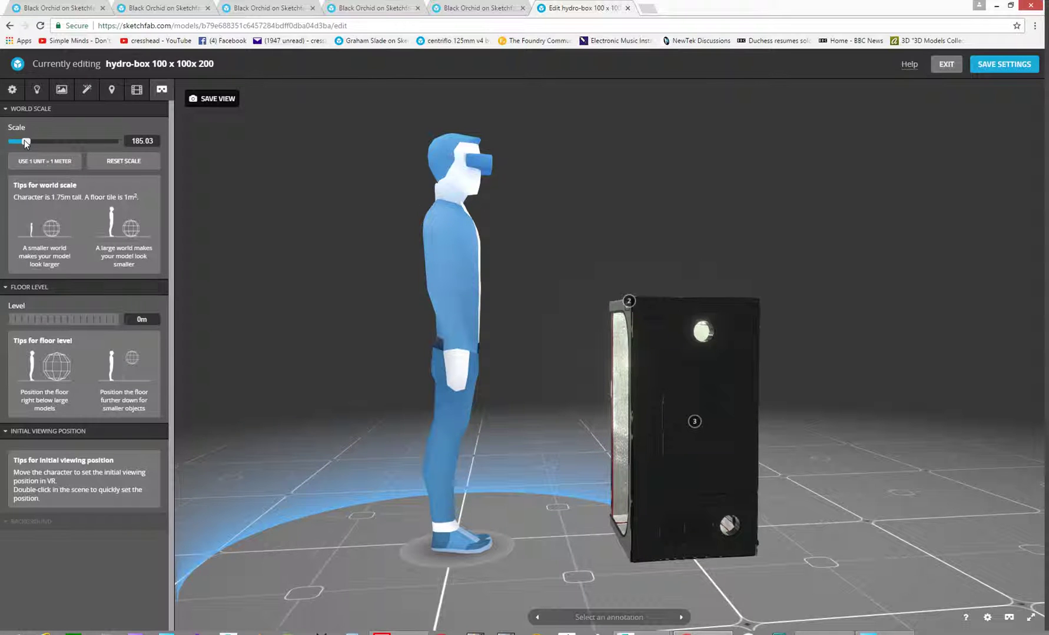
Step: Reduce the VR world scale to 108 to match the tent to the 1.75 m tall character
left_click_drag(23, 141, 18, 148)
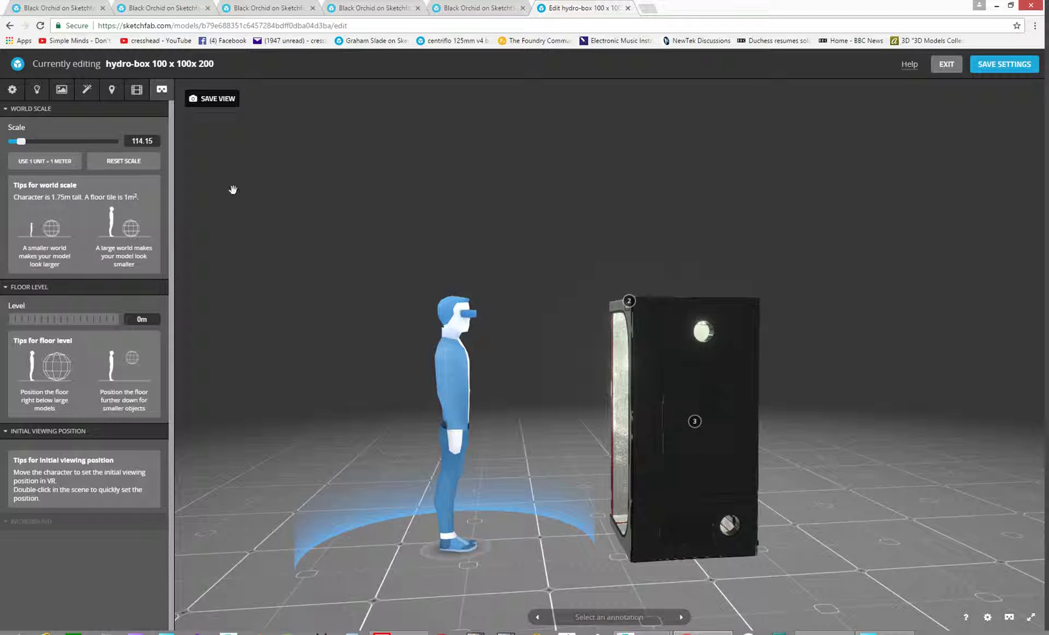
left_click_drag(456, 258, 482, 335)
scroll(485, 337, "up", 3)
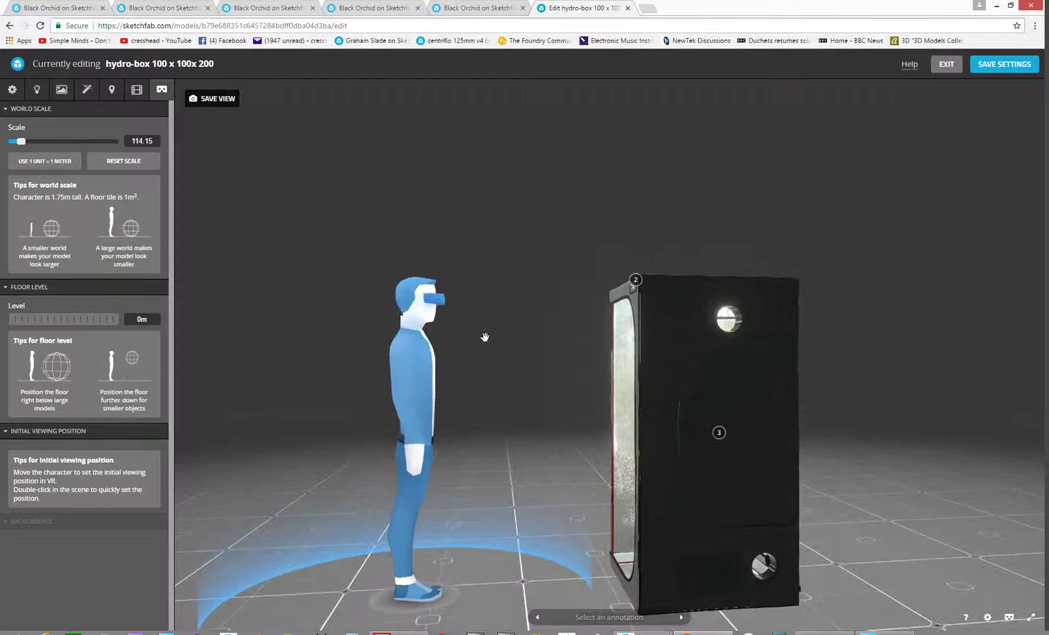
right_click_drag(484, 337, 513, 276)
left_click_drag(513, 275, 358, 234)
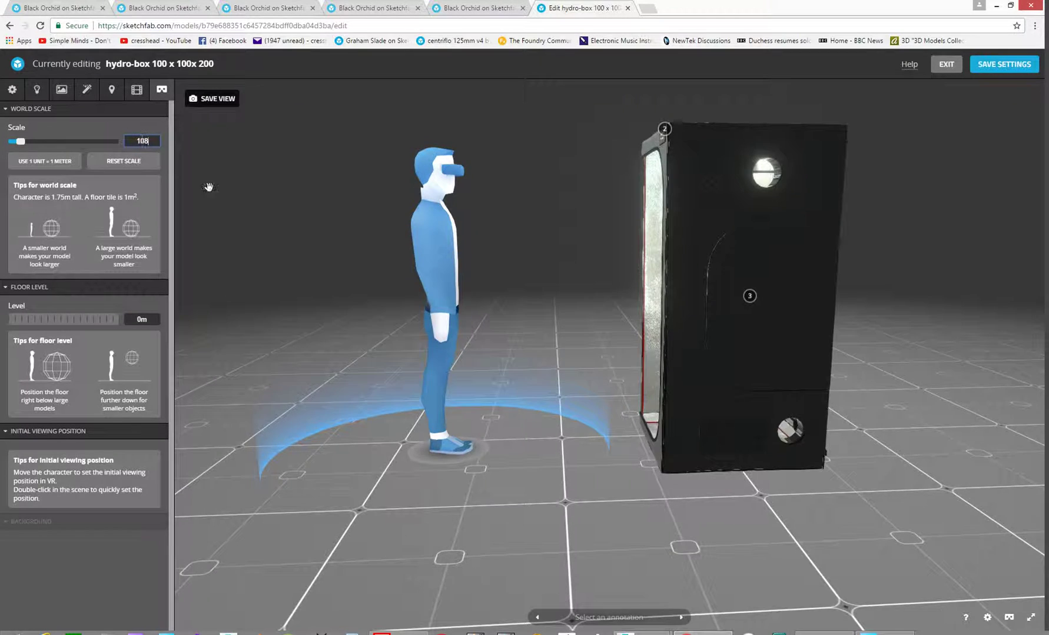
Step: Move the VR character further back from the tent's open front to set the initial viewing position
left_click_drag(545, 272, 459, 435)
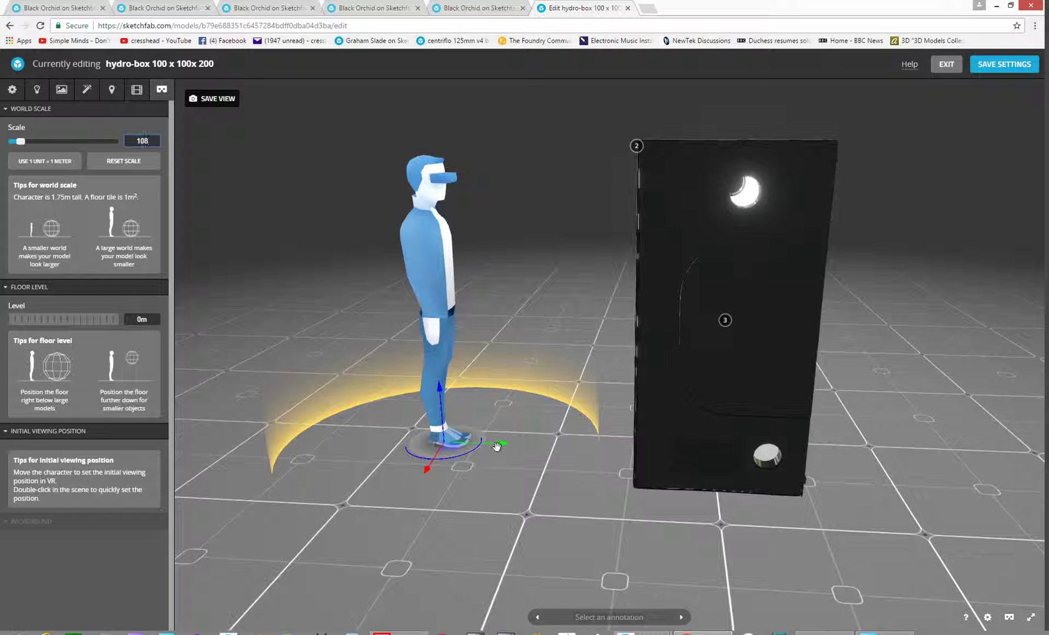
left_click_drag(497, 445, 481, 460)
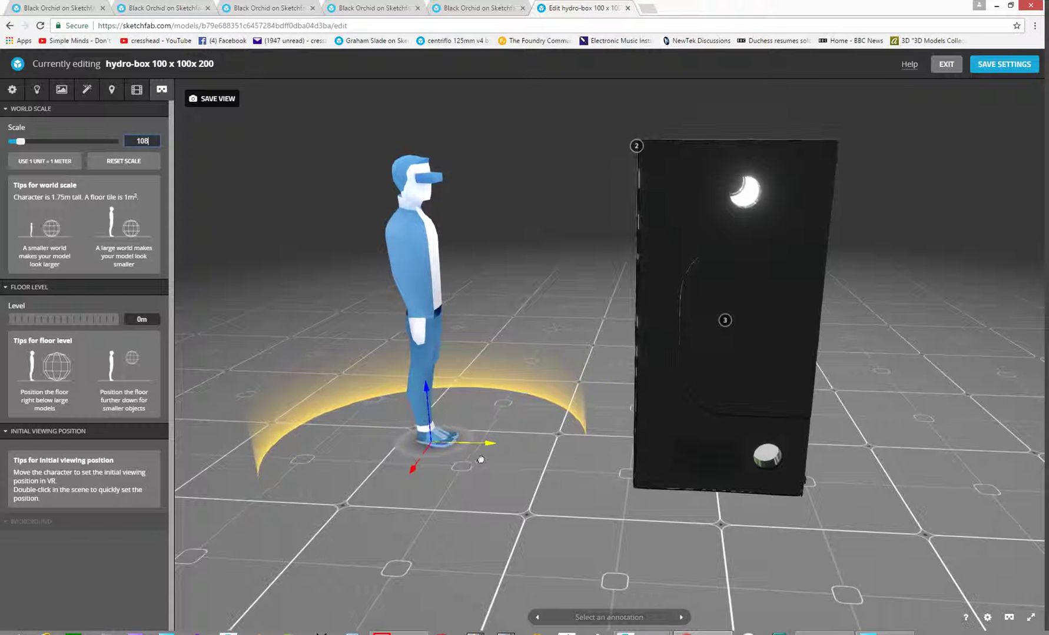
left_click_drag(484, 366, 527, 380)
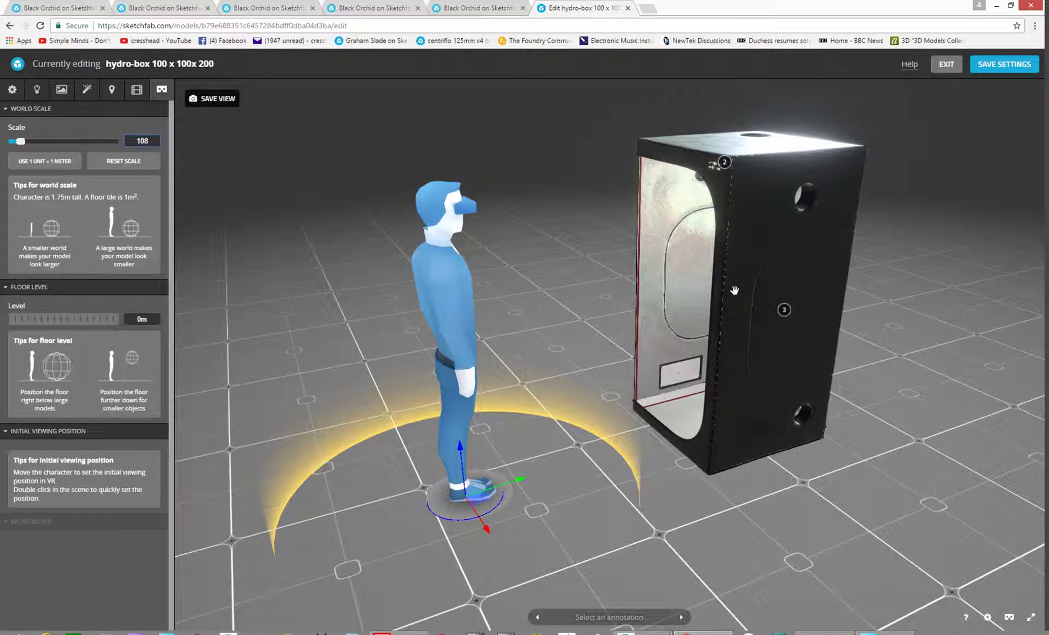
left_click_drag(634, 344, 623, 487)
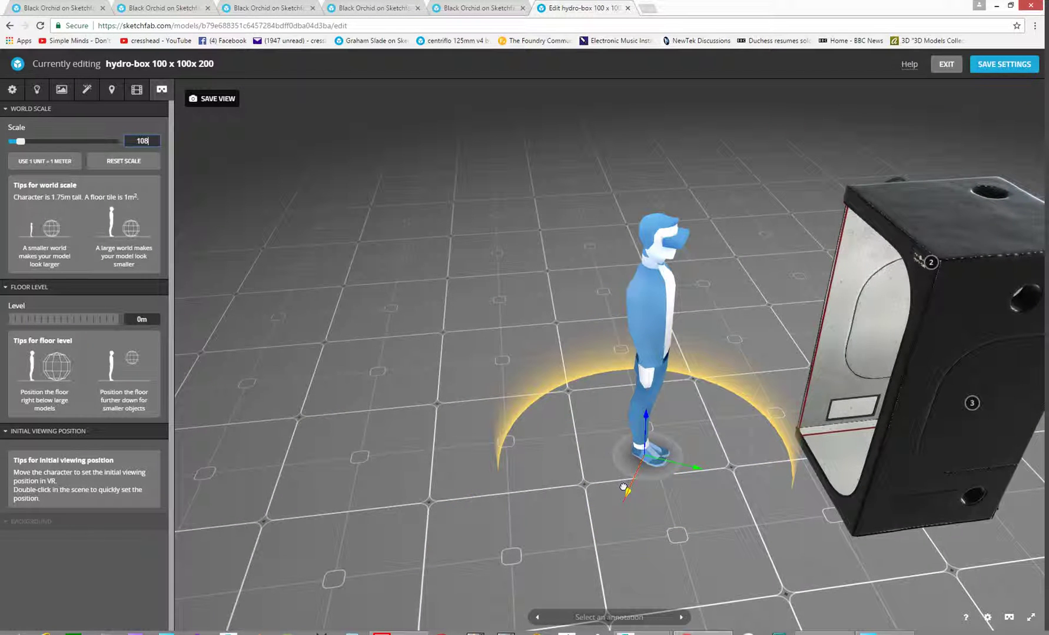
left_click_drag(694, 468, 656, 463)
Step: Check the VR character's alignment from behind and fine-tune its starting position in front of the tent's opening
left_click_drag(524, 494, 665, 424)
scroll(615, 218, "up", 3)
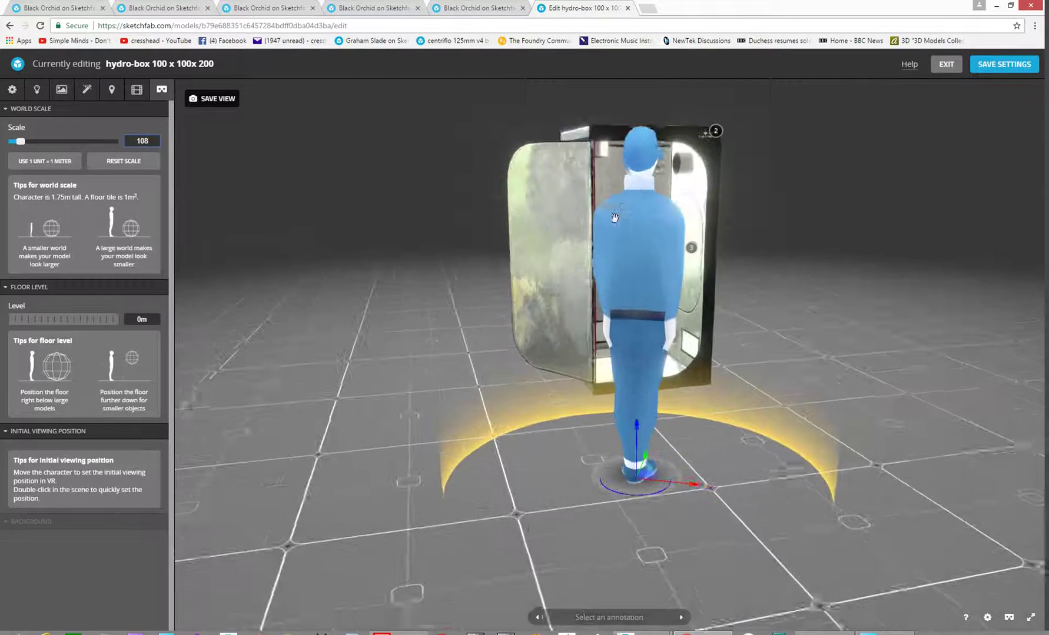
right_click_drag(615, 218, 624, 323)
left_click_drag(623, 323, 659, 471)
scroll(659, 471, "down", 4)
left_click_drag(682, 544, 634, 552)
right_click_drag(635, 552, 653, 440)
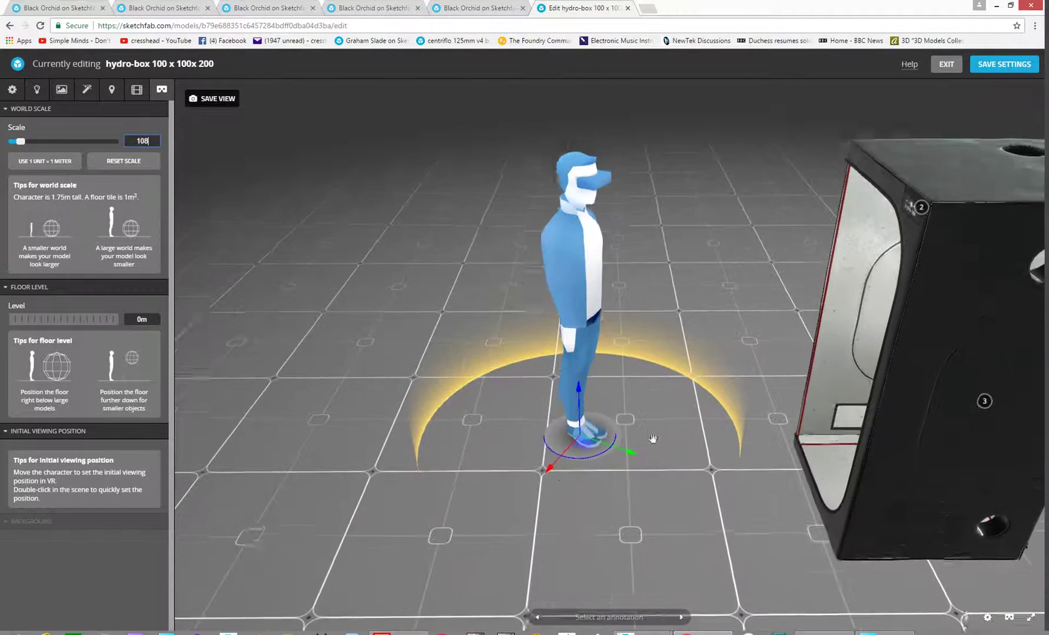
left_click_drag(582, 455, 575, 509)
left_click_drag(640, 471, 576, 419)
left_click_drag(612, 495, 620, 431)
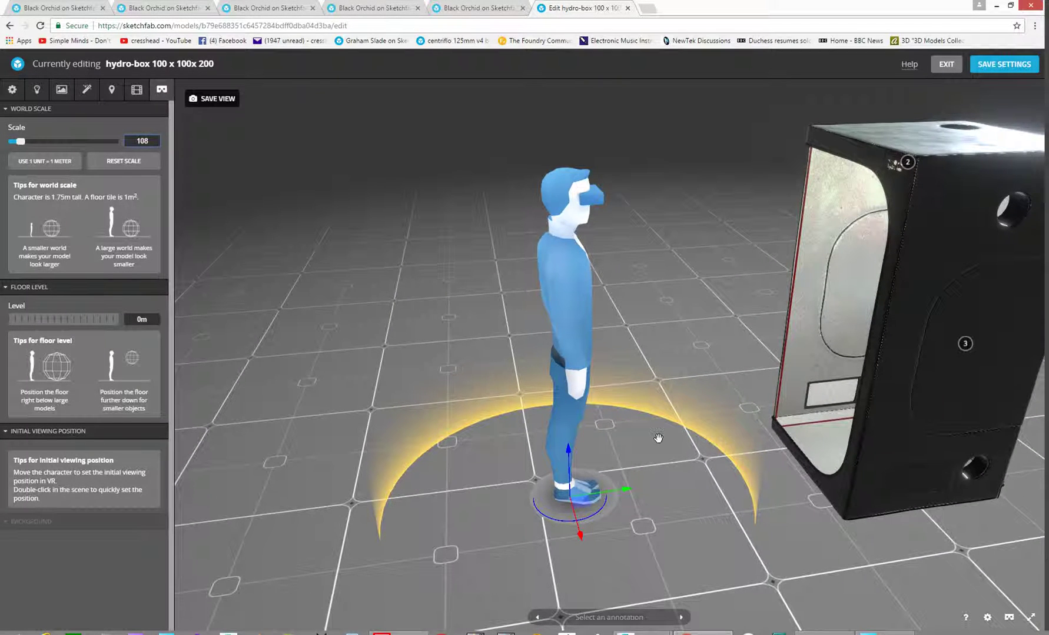
left_click_drag(657, 438, 608, 479)
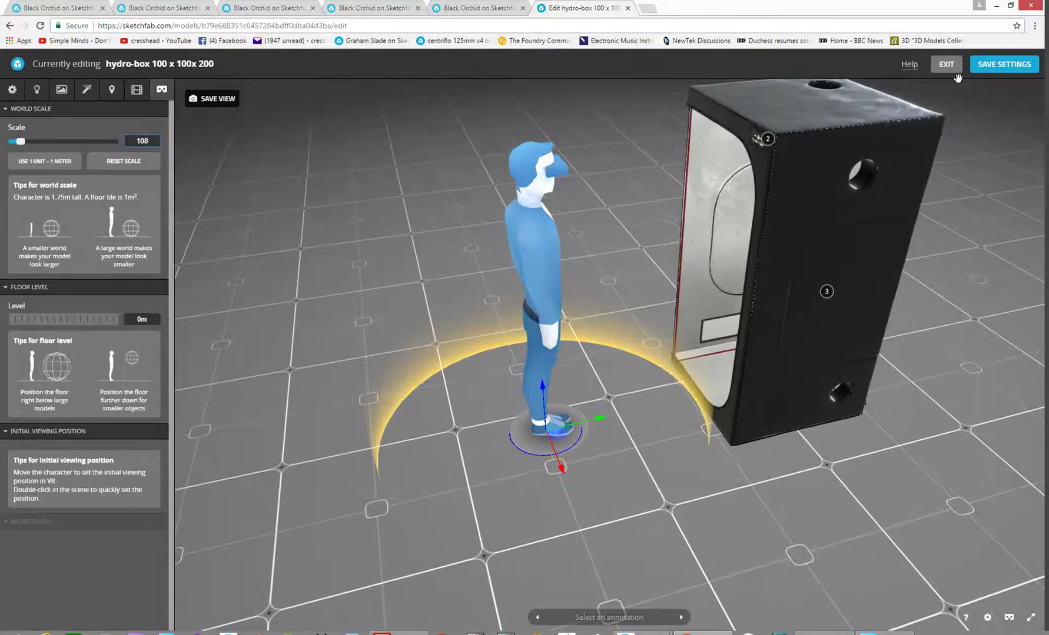
Step: Save the tent model's VR settings and exit the editor to view the published model
left_click(990, 66)
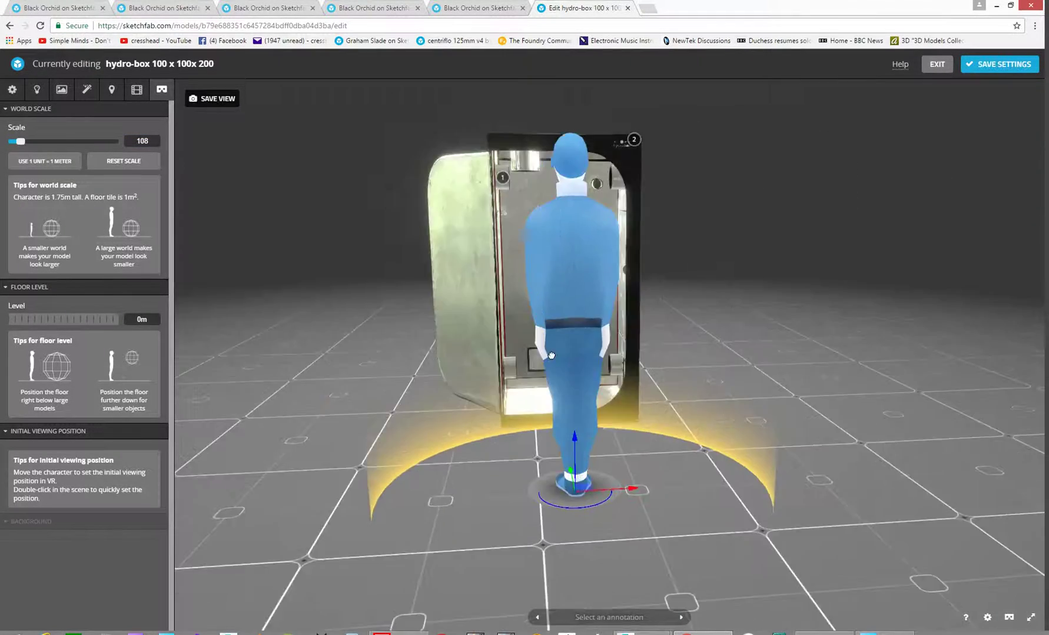
left_click_drag(552, 355, 478, 357)
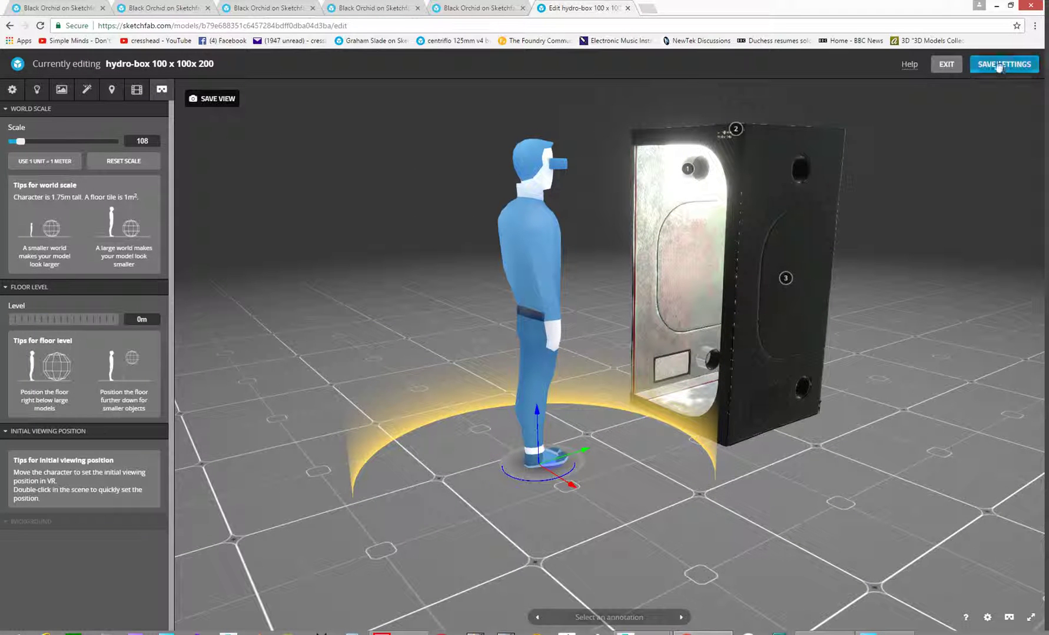
left_click(937, 64)
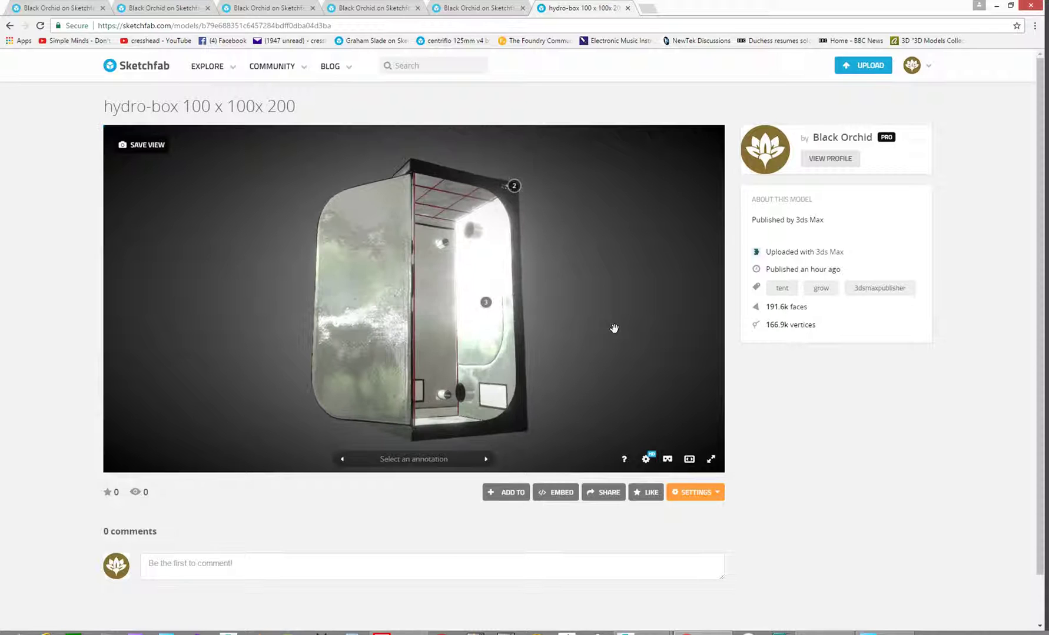
mouse_move(597, 290)
left_mouse_down()
mouse_move(587, 311)
mouse_move(524, 303)
mouse_move(570, 303)
mouse_move(588, 317)
left_mouse_up()
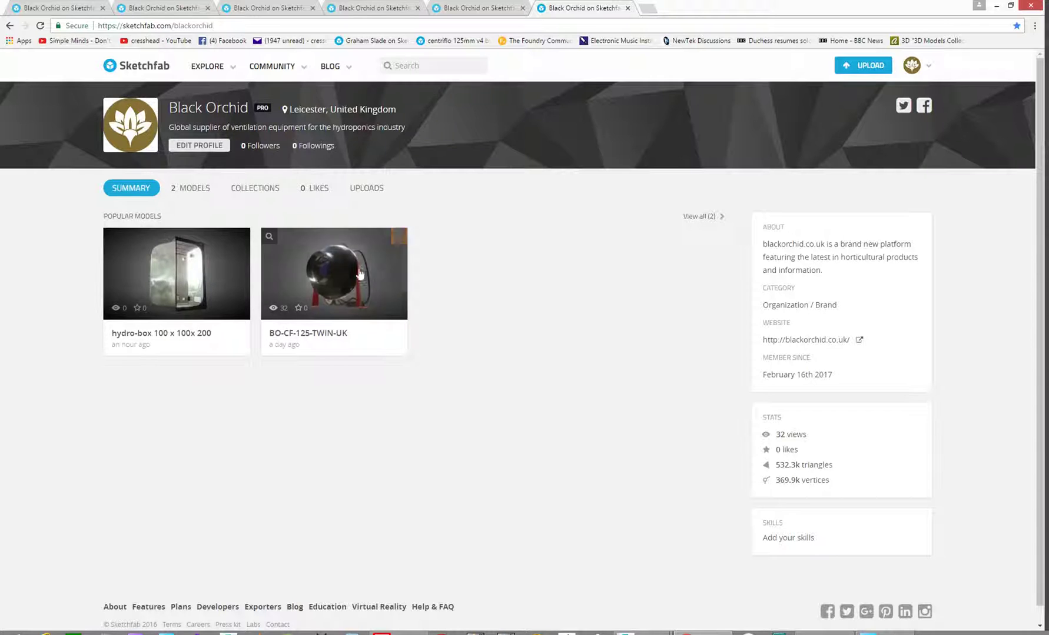
Step: Open the BO-CF-125-TWIN-UK model from the profile and bring up its VR settings in the 3D editor
left_click(344, 265)
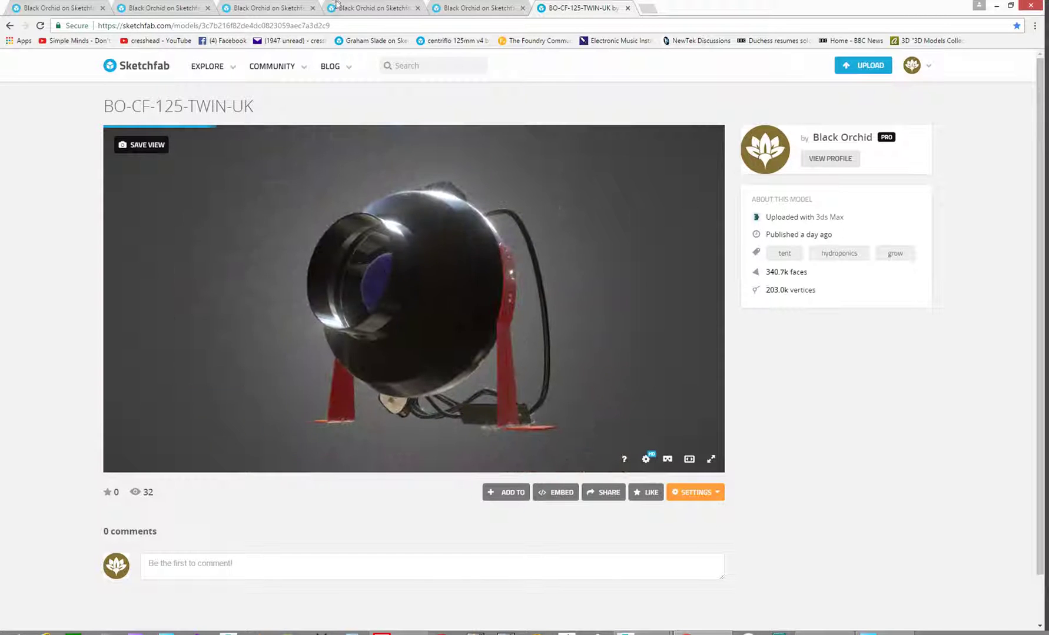
left_click(689, 493)
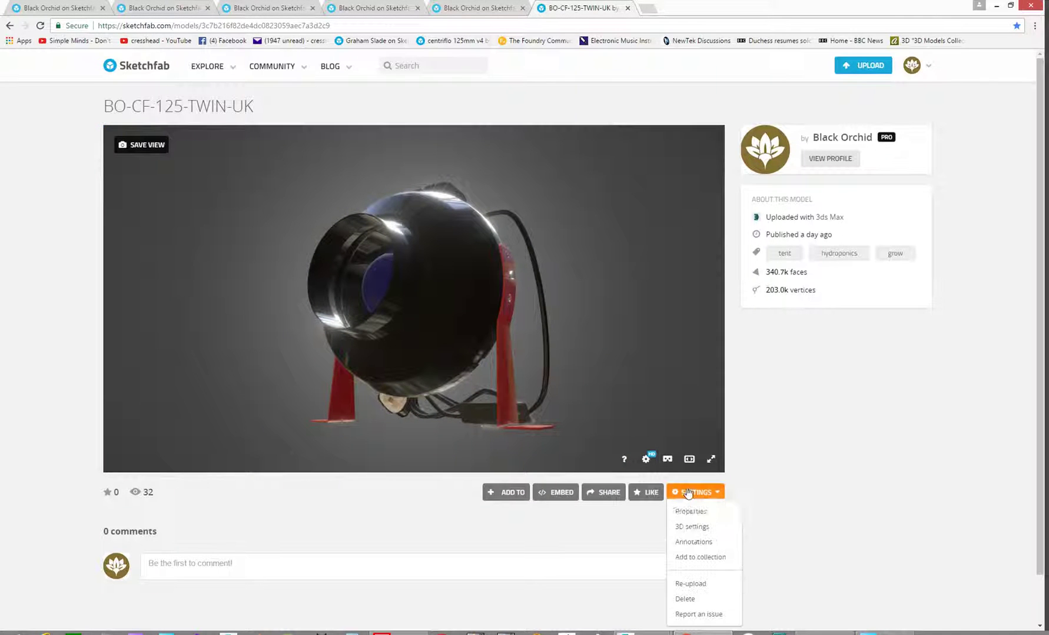
left_click(688, 530)
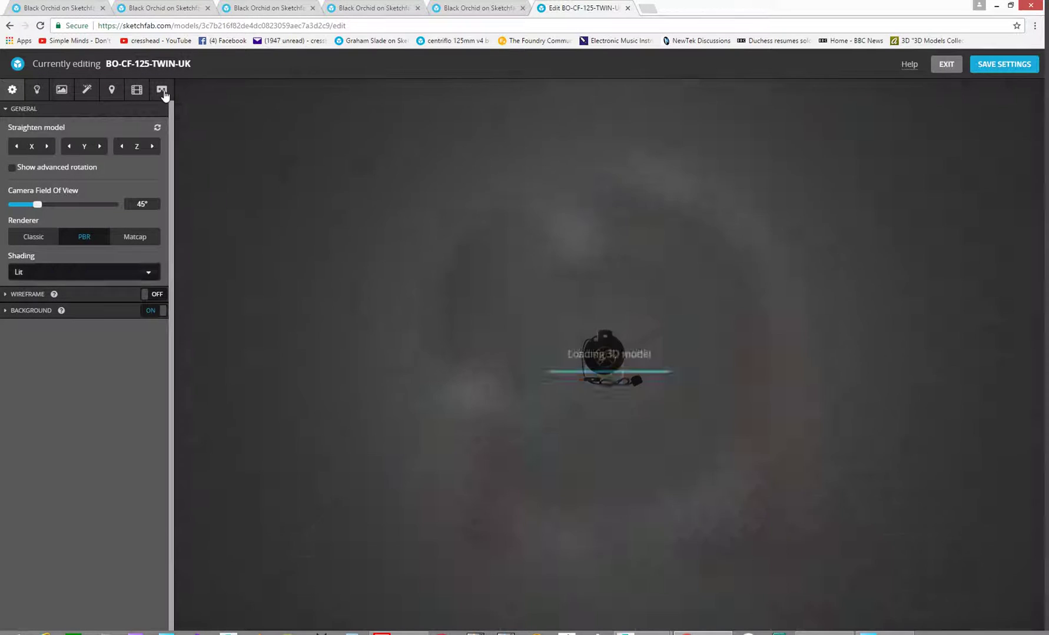
left_click(162, 91)
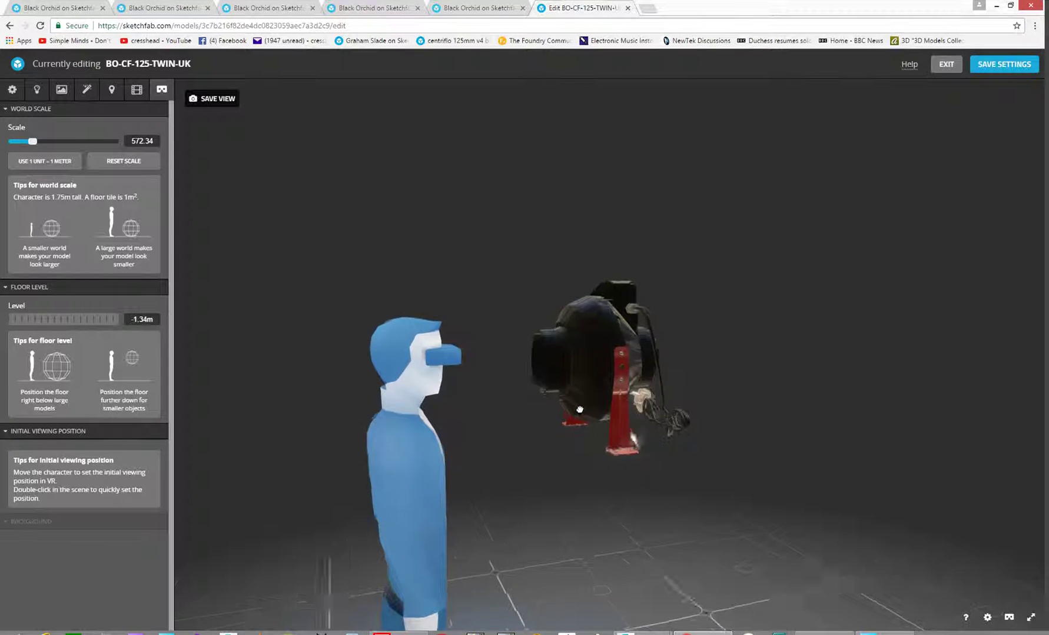
Step: Examine the fan's scale and floor level beside the VR character and leave the editor without saving
left_click_drag(539, 335, 592, 283)
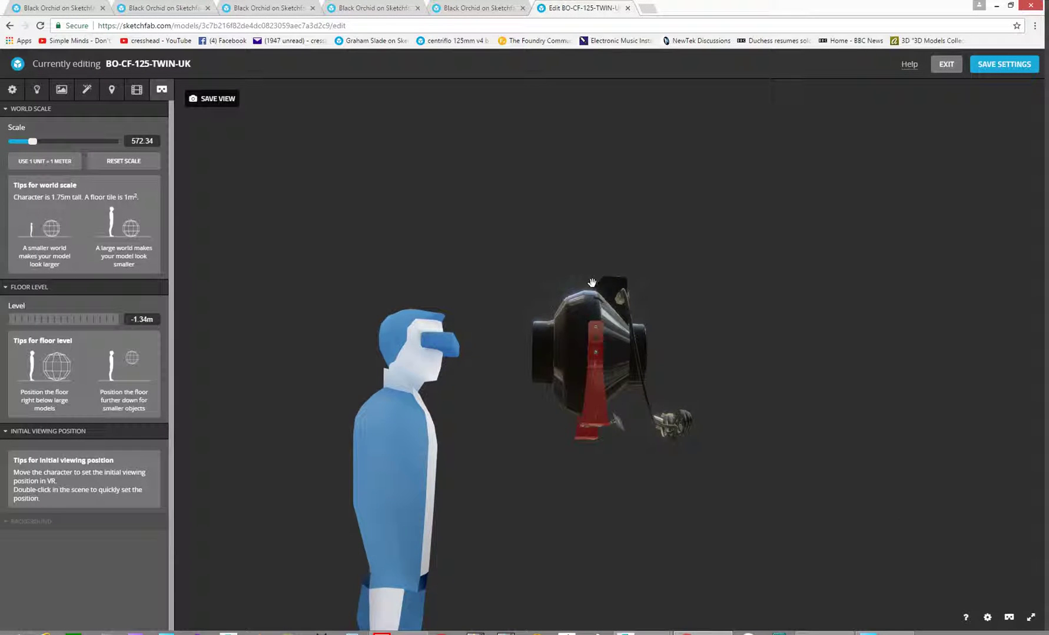
left_click_drag(476, 346, 575, 415)
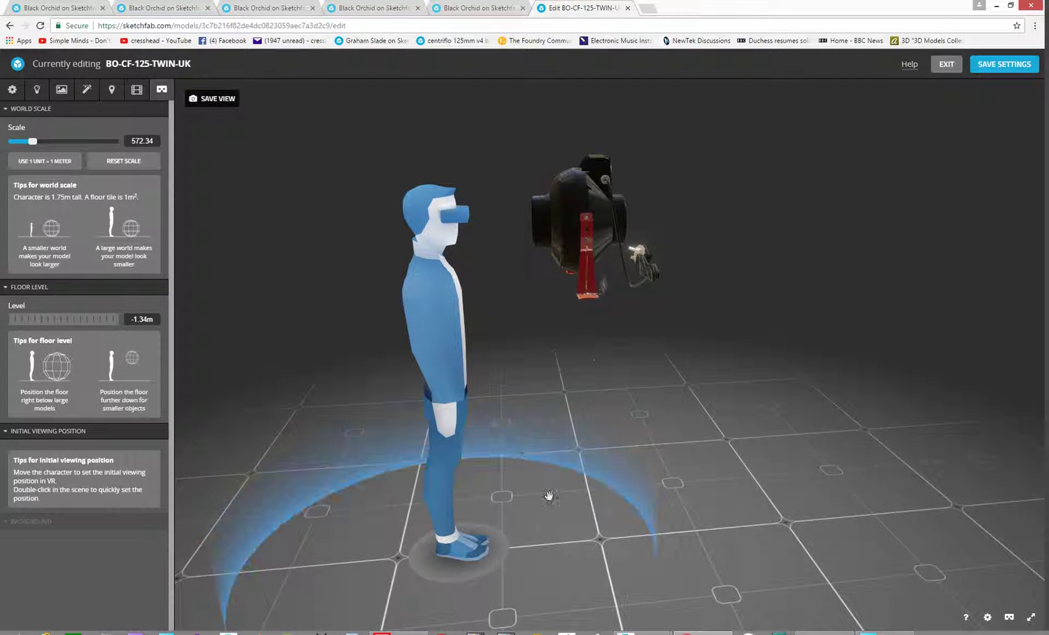
mouse_move(505, 432)
left_mouse_down()
mouse_move(518, 427)
mouse_move(506, 432)
mouse_move(534, 444)
mouse_move(499, 442)
mouse_move(506, 462)
mouse_move(479, 435)
mouse_move(493, 446)
left_mouse_up()
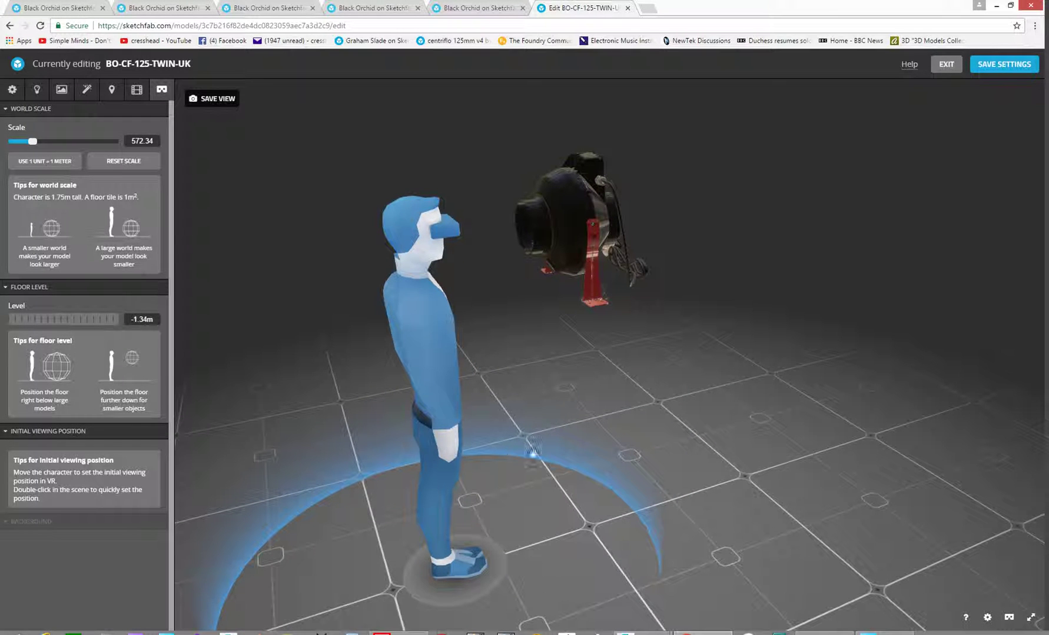
left_click(945, 68)
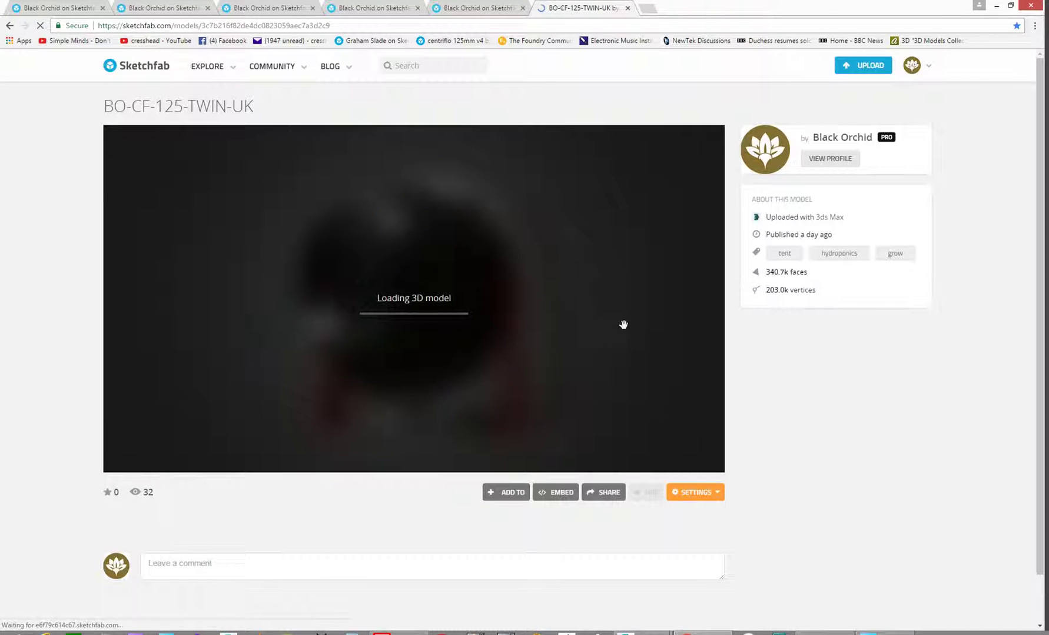
Step: Return to the Black Orchid profile and reopen the hydro-box 100 x 100x 200 model in the 3D settings editor
left_click(832, 139)
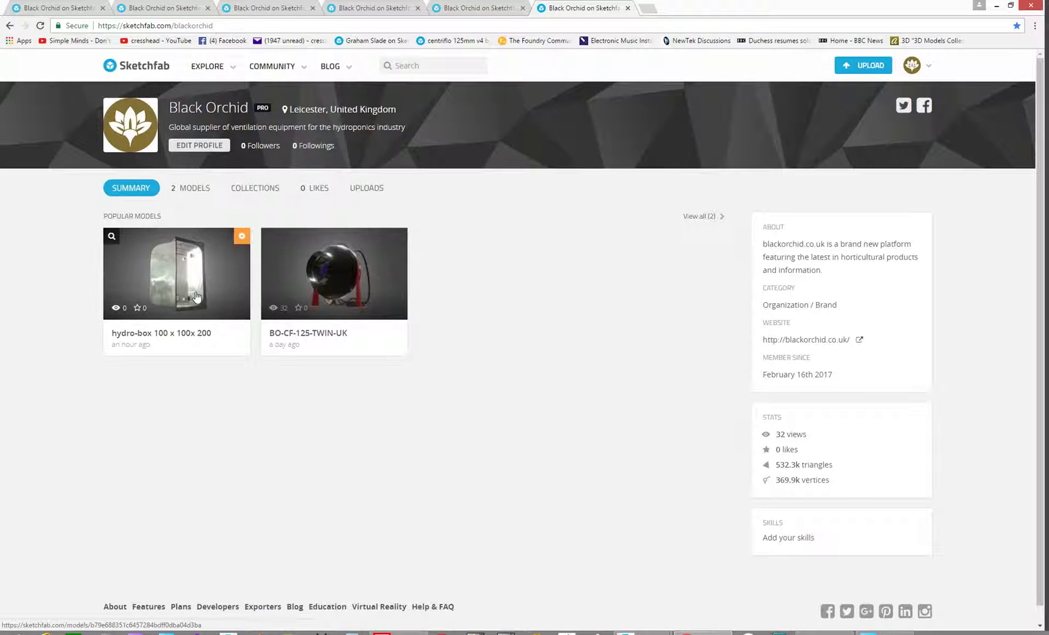
left_click(195, 291)
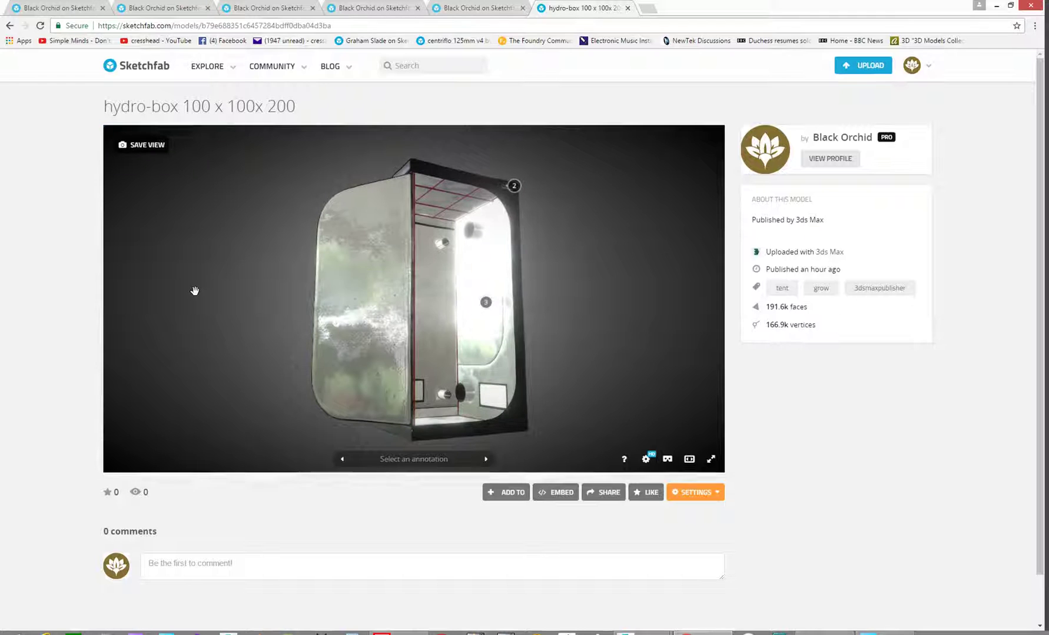
mouse_move(467, 226)
left_mouse_down()
mouse_move(488, 294)
mouse_move(485, 336)
mouse_move(422, 314)
mouse_move(395, 324)
mouse_move(492, 328)
mouse_move(495, 315)
mouse_move(466, 327)
mouse_move(503, 331)
left_mouse_up()
left_click(690, 501)
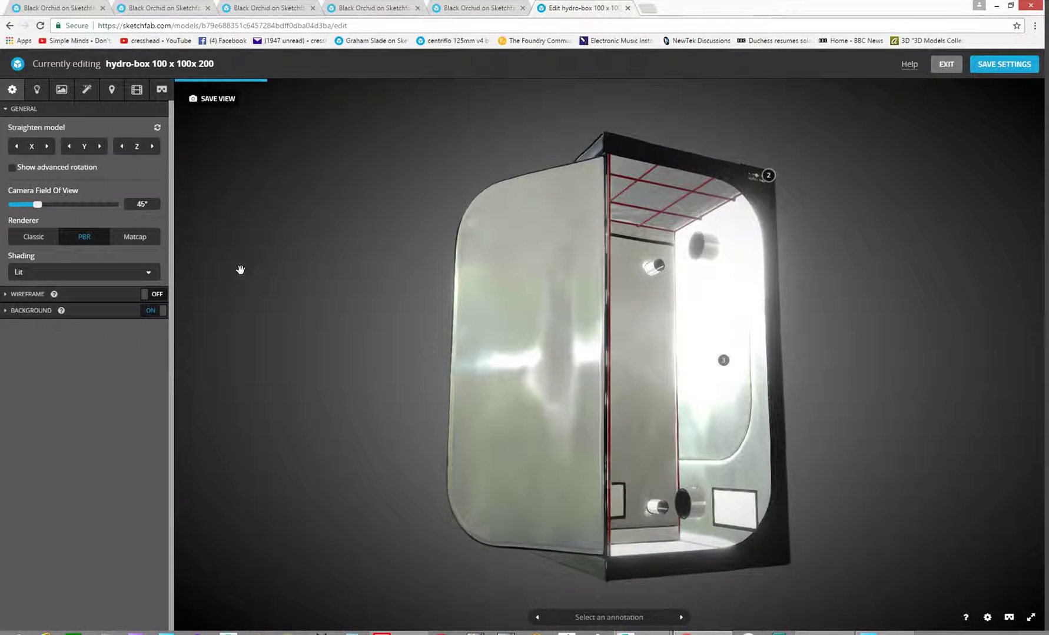
Step: Compare the tent's look with the Bloom post-processing filter switched off and on again
left_click(84, 91)
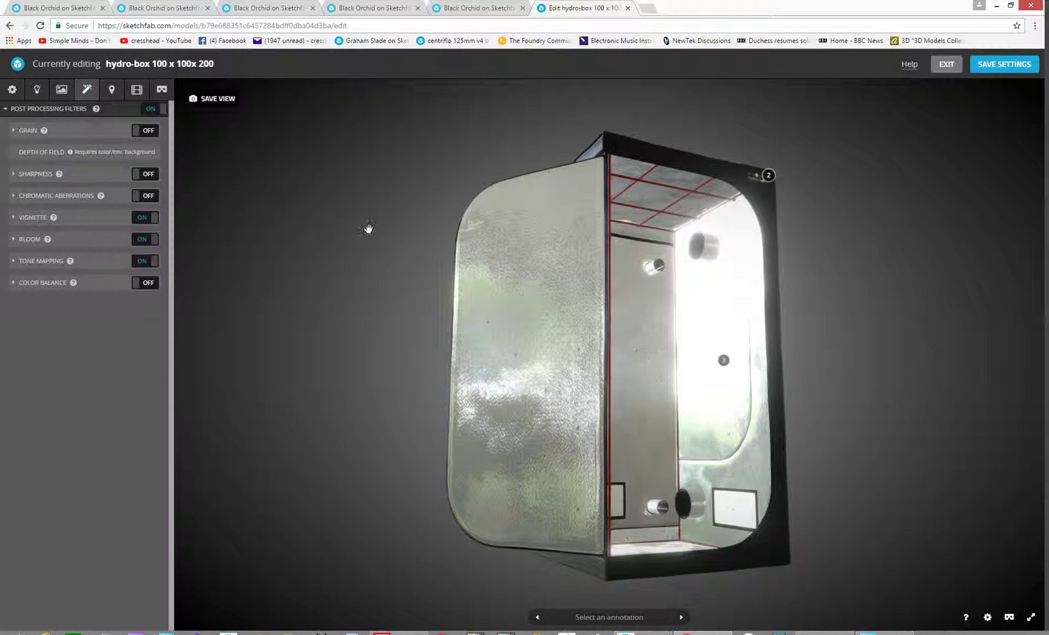
left_click_drag(432, 175, 427, 195)
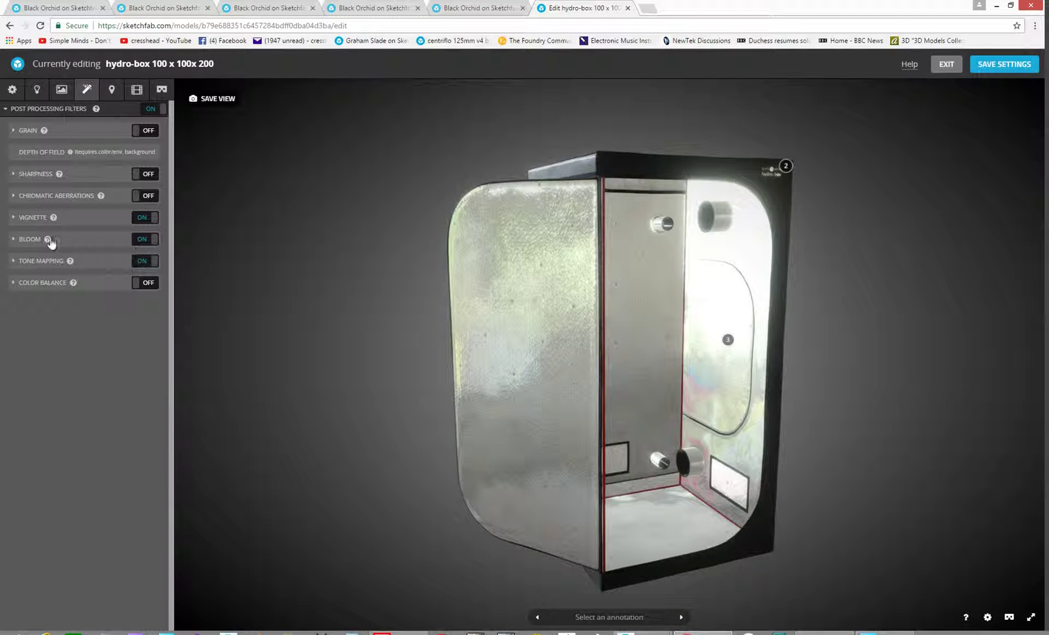
left_click(13, 240)
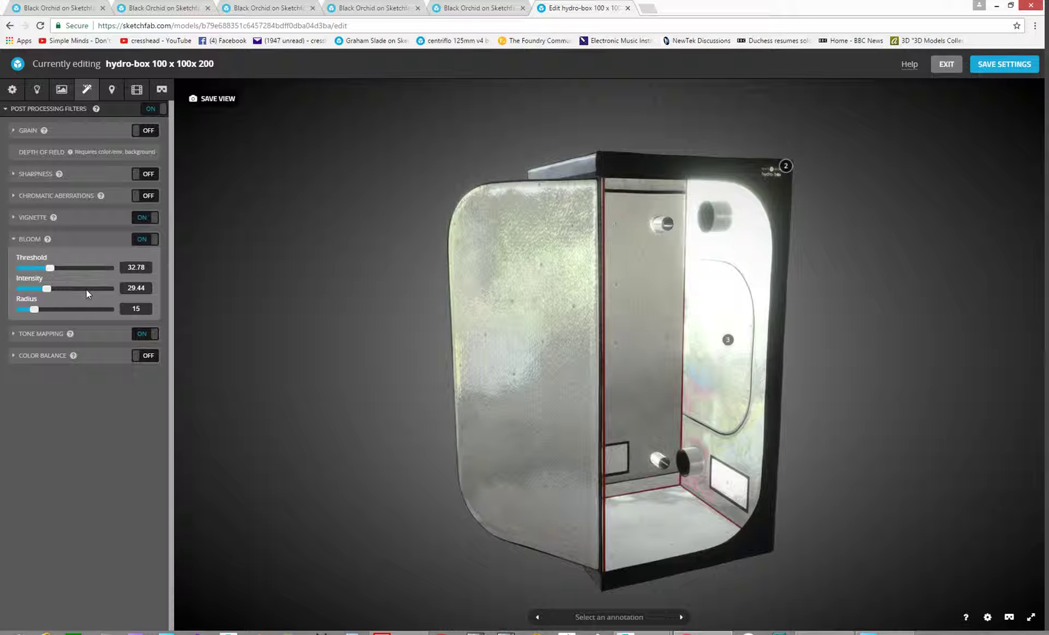
left_click(138, 243)
mouse_move(365, 295)
left_mouse_down()
mouse_move(307, 292)
mouse_move(323, 269)
mouse_move(388, 292)
mouse_move(395, 307)
mouse_move(367, 308)
mouse_move(315, 286)
mouse_move(346, 283)
mouse_move(388, 330)
mouse_move(362, 317)
left_mouse_up()
left_click(154, 242)
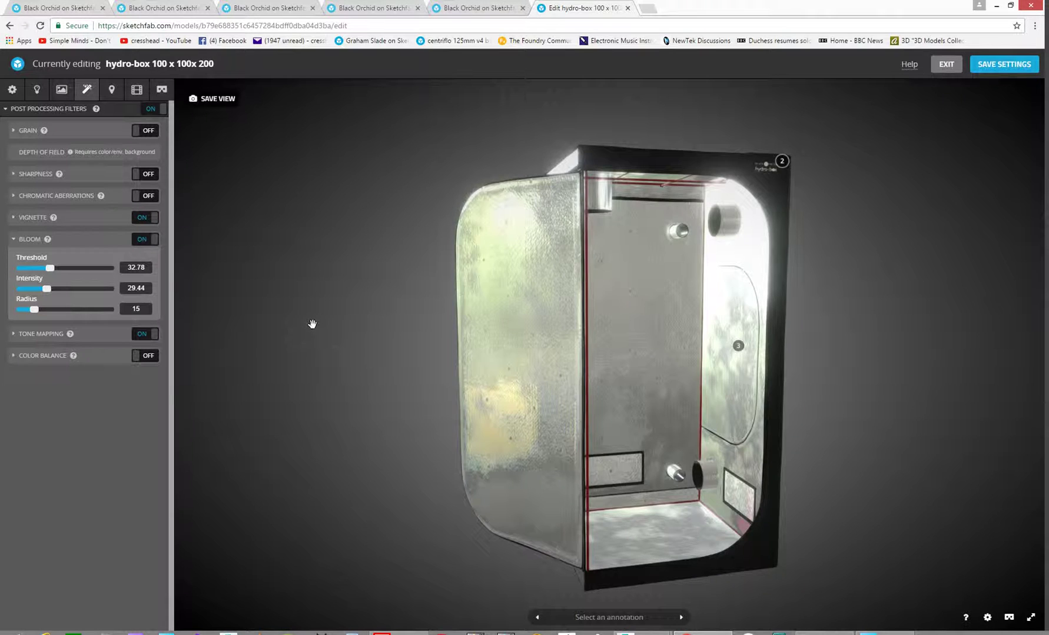
Step: Lower the Bloom intensity to 28.33 and check the glow on the tent from other angles
mouse_move(313, 324)
left_mouse_down()
mouse_move(316, 332)
mouse_move(309, 328)
left_mouse_up()
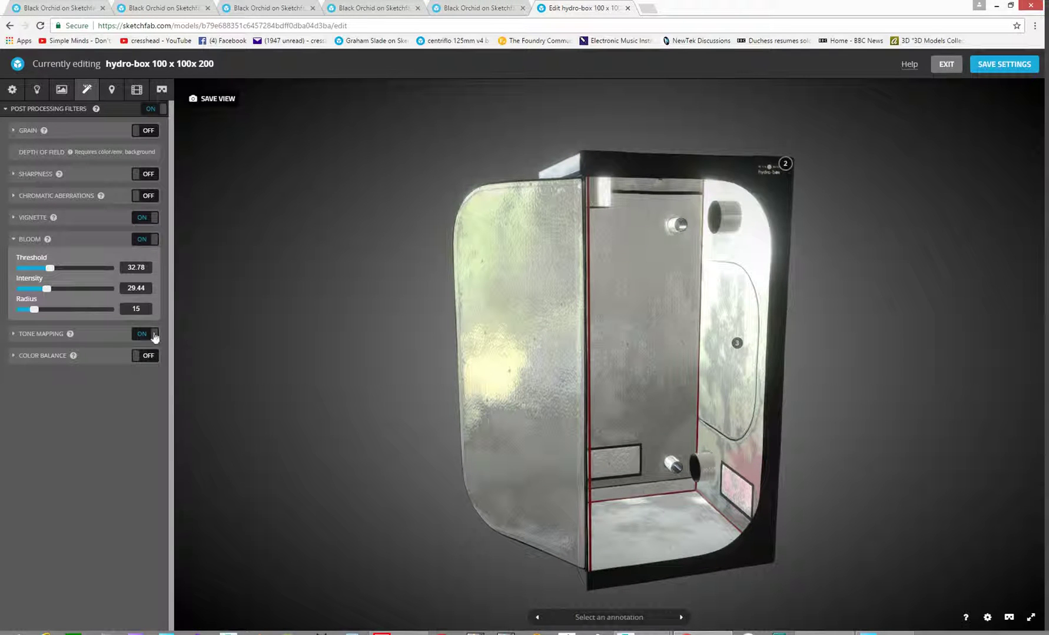
left_click_drag(49, 289, 44, 315)
left_click_drag(403, 304, 348, 318)
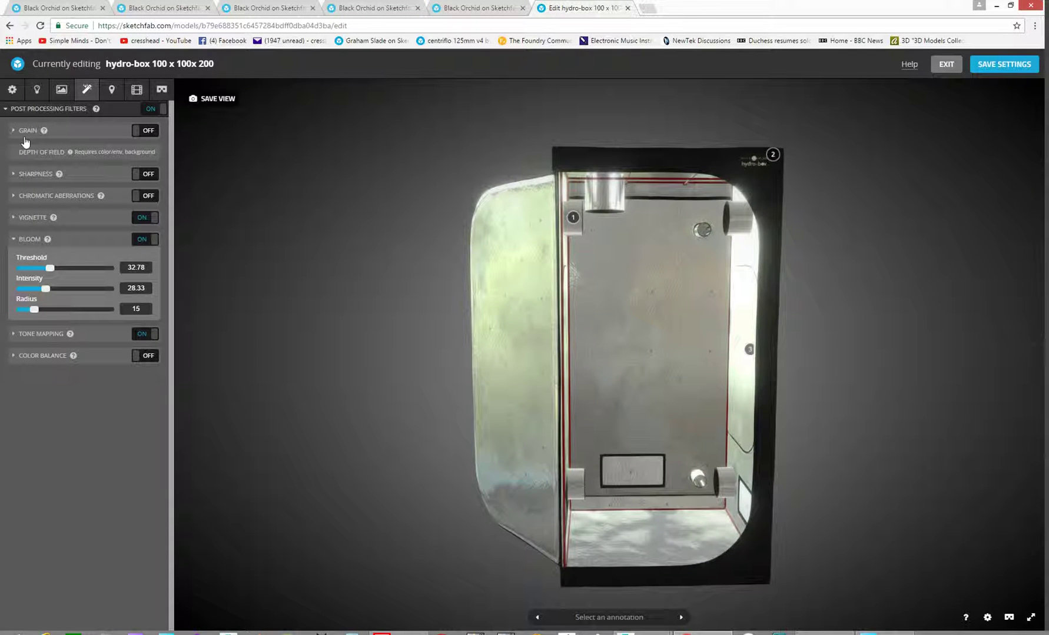
Step: Review the tent's general, lighting and environment, and material settings, including the material list, and leave the editor without saving
left_click(11, 91)
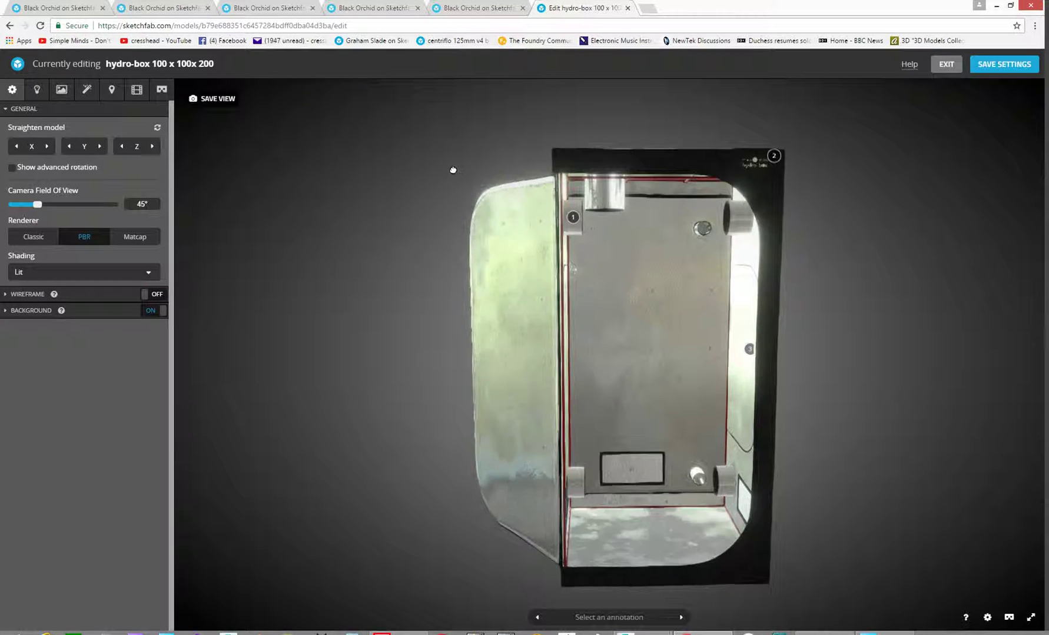
left_click_drag(452, 169, 903, 445)
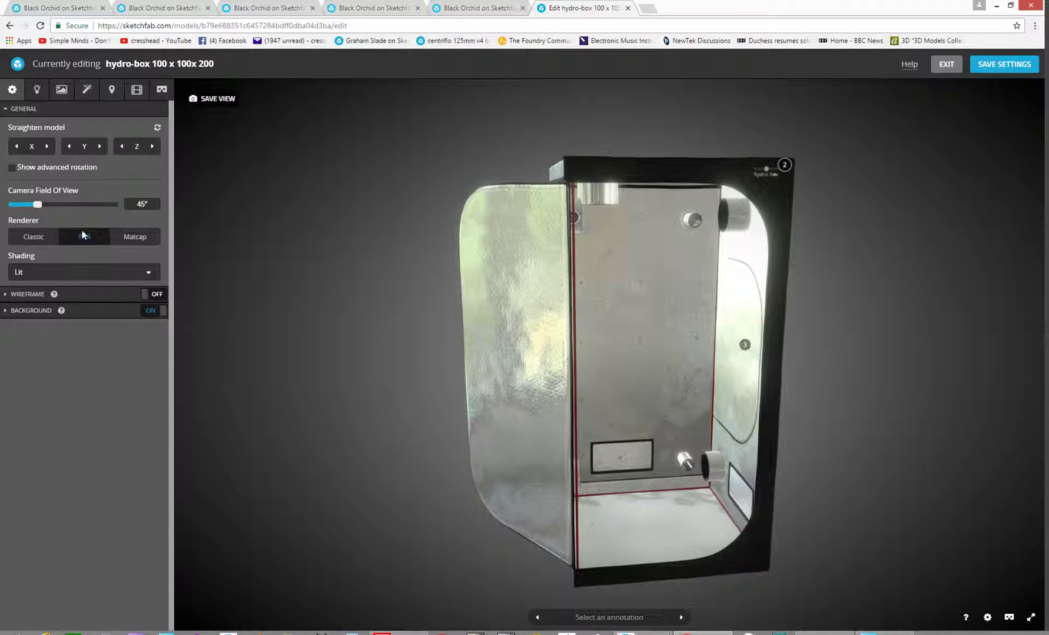
left_click(35, 92)
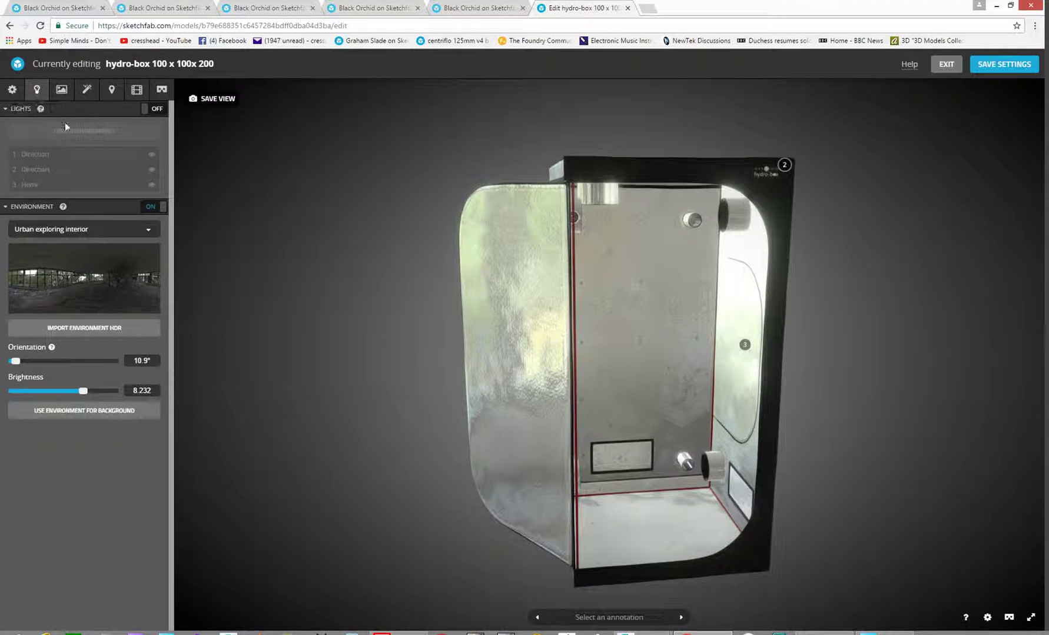
left_click(61, 90)
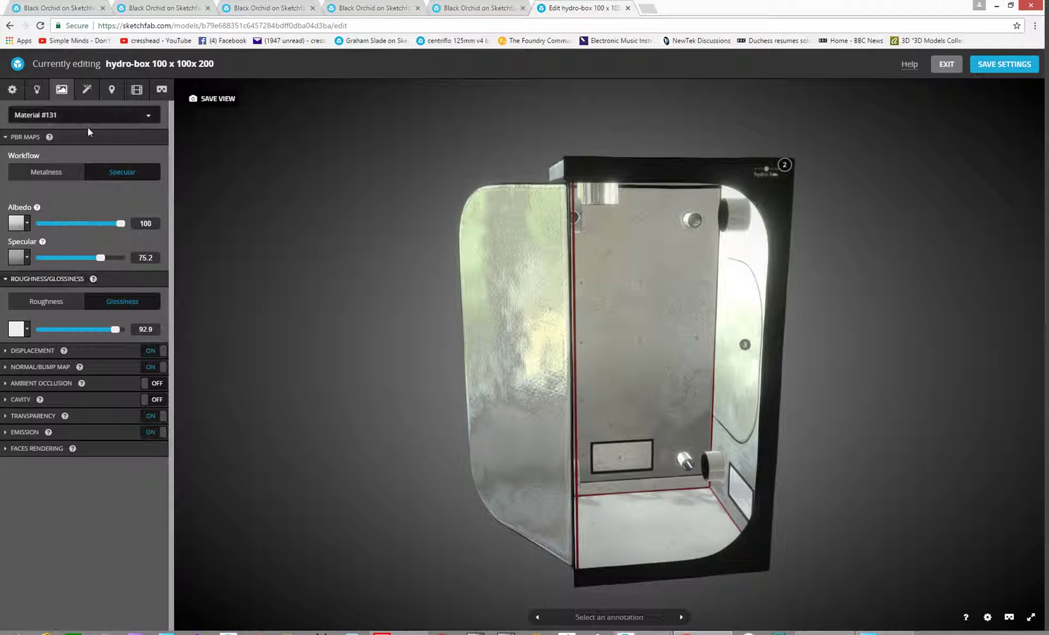
left_click(82, 113)
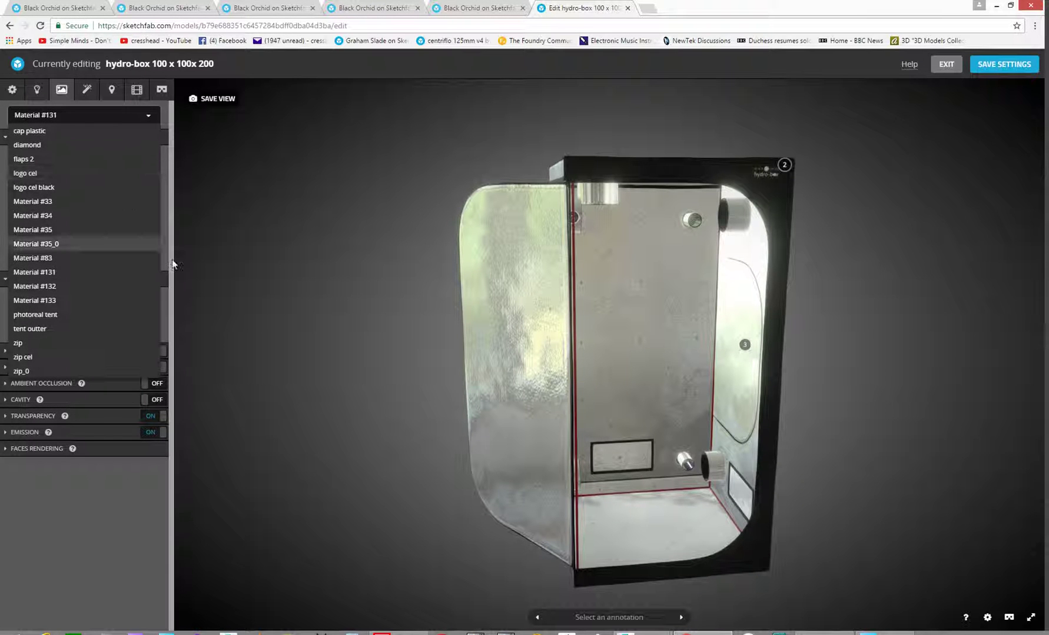
left_click(316, 63)
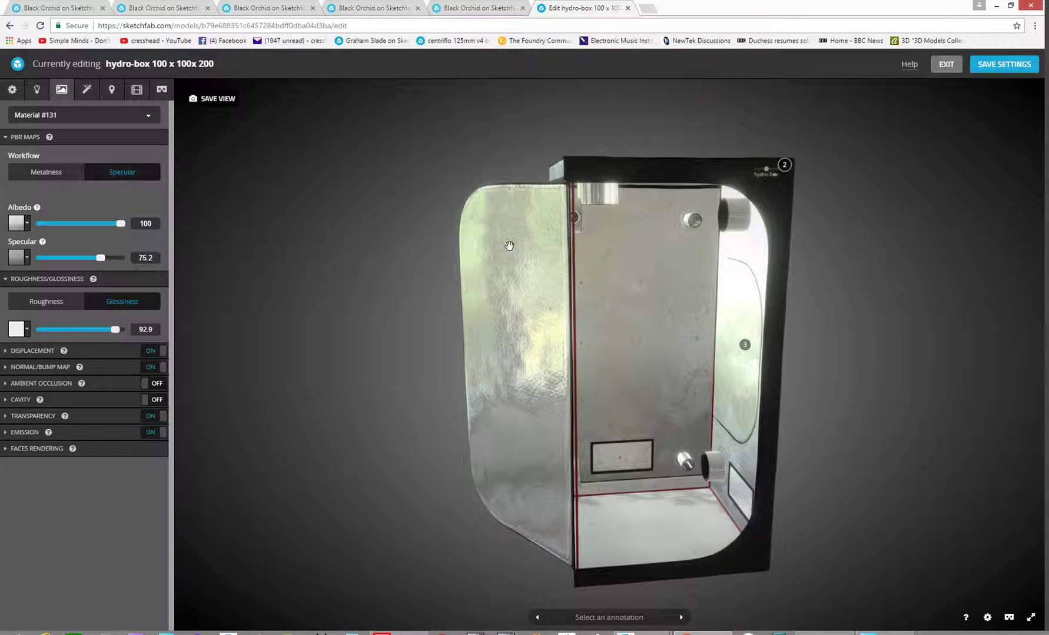
left_click(944, 65)
left_click(573, 90)
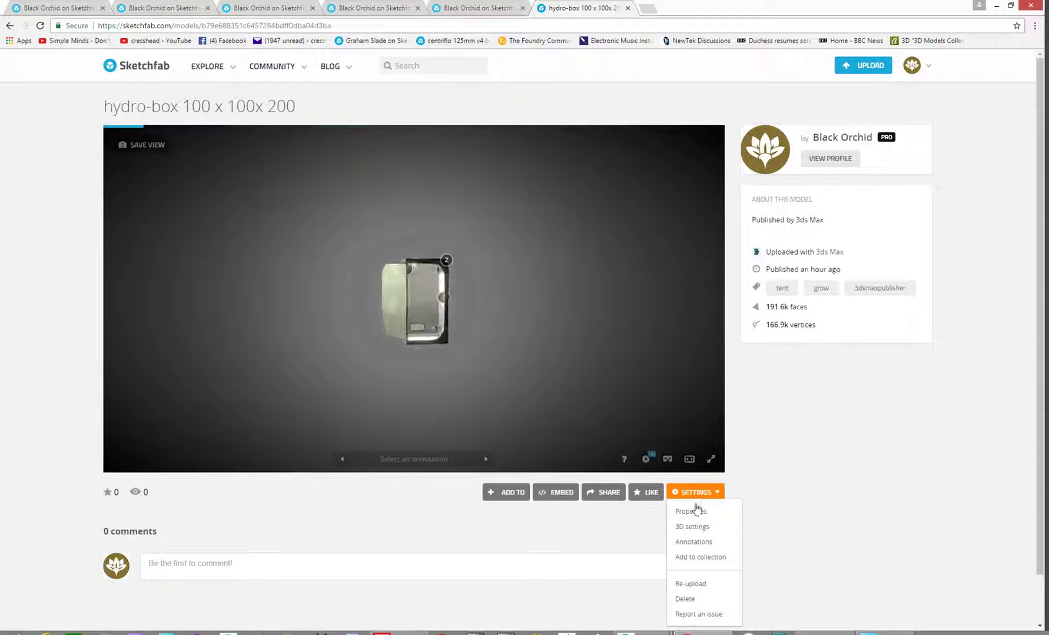
Step: Try assigning the Products & technology category in the tent's model properties and discard the change
left_click(695, 510)
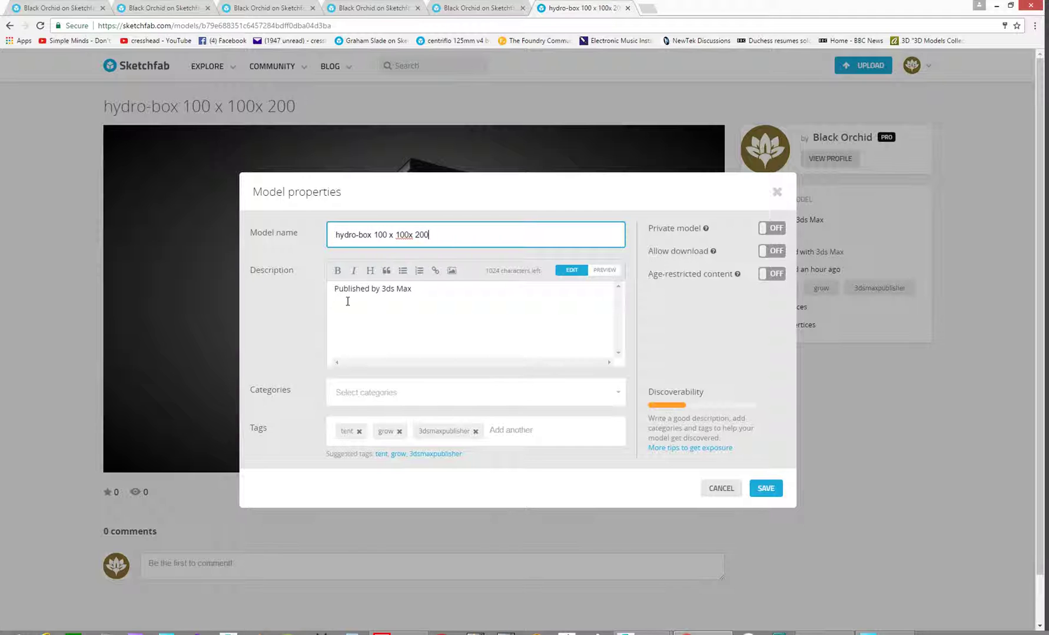
left_click(417, 397)
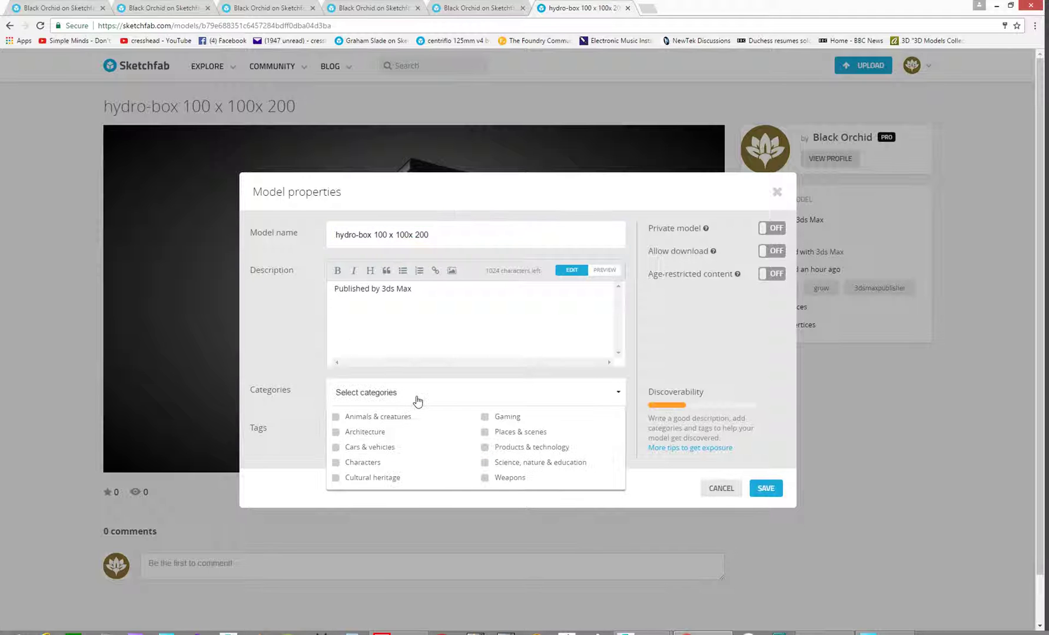
left_click(486, 449)
left_click(443, 344)
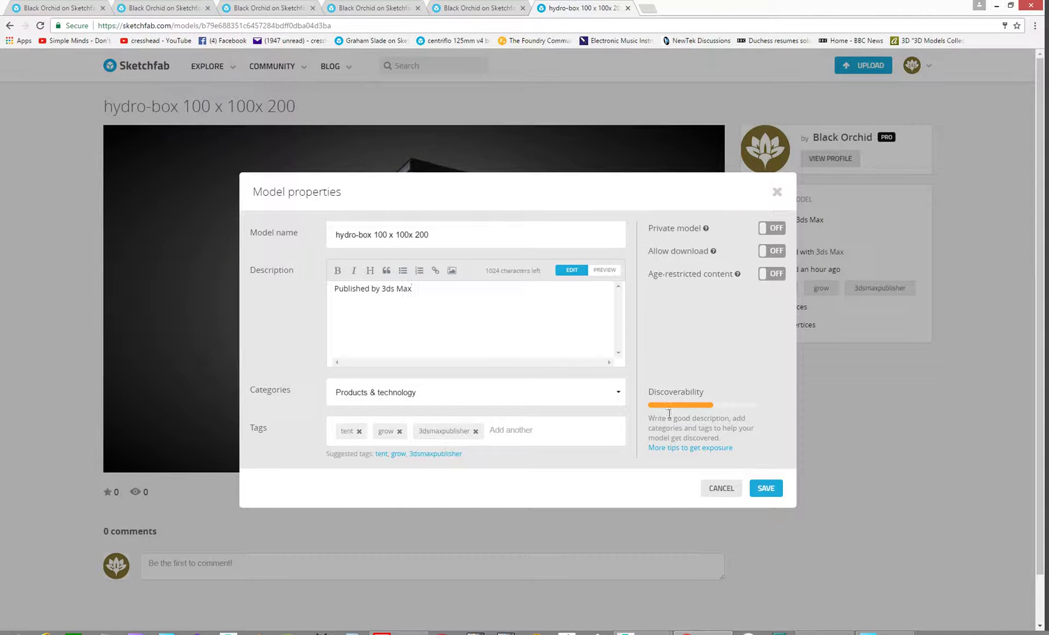
left_click(725, 490)
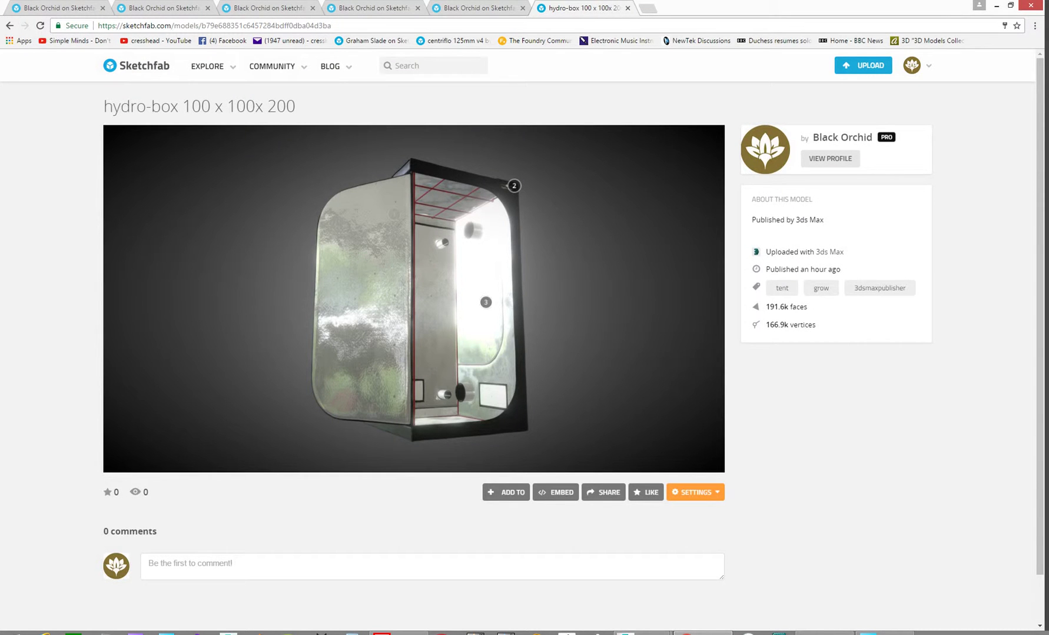